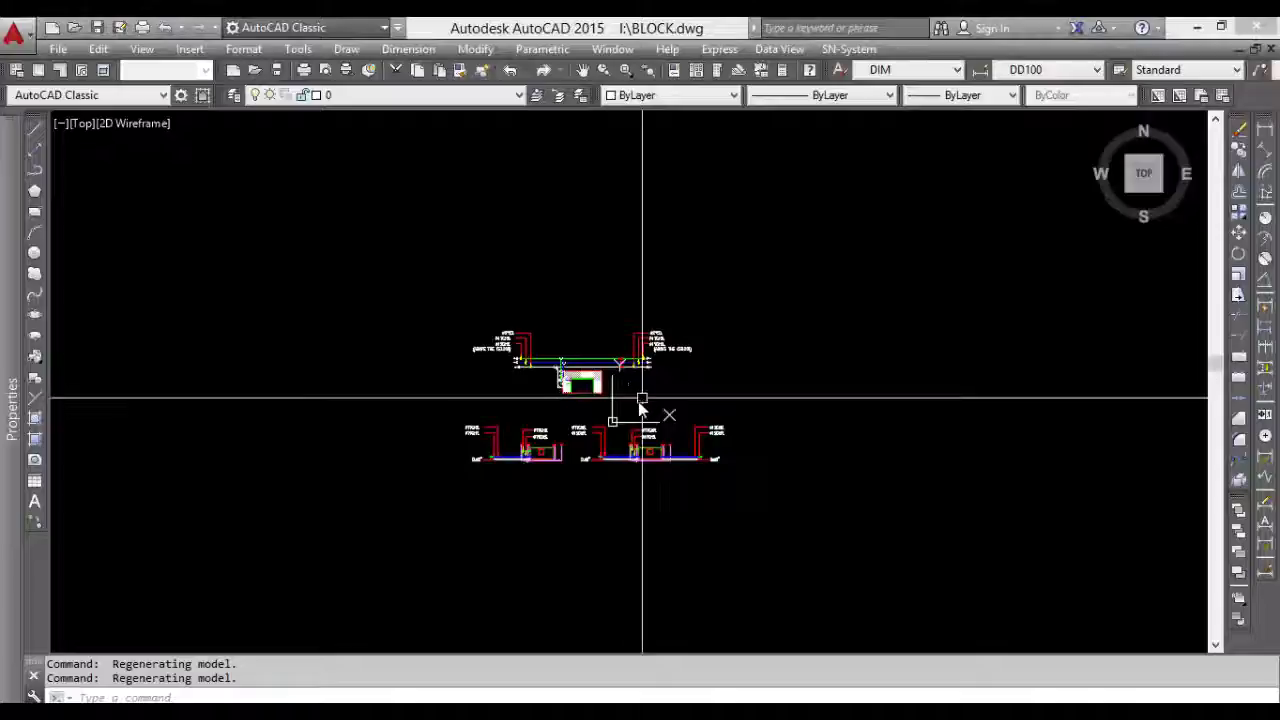
Step: Zoom and pan the Top view until the upper pipe run and hatched unit block fill the screen
{"action": "scroll", "coordinate": [625, 398], "scroll_direction": "up", "scroll_amount": 4}
{"action": "scroll", "coordinate": [694, 379], "scroll_direction": "up", "scroll_amount": 2}
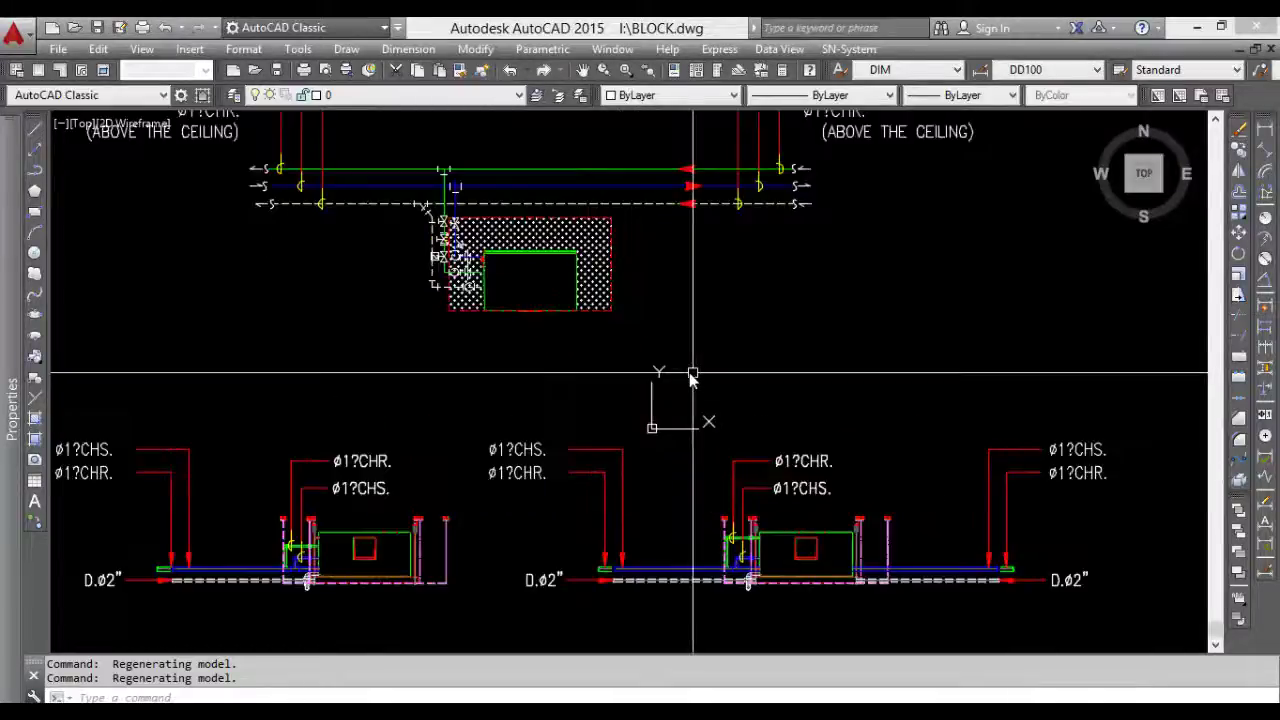
{"action": "middle_click_drag", "start_coordinate": [688, 388], "coordinate": [702, 410]}
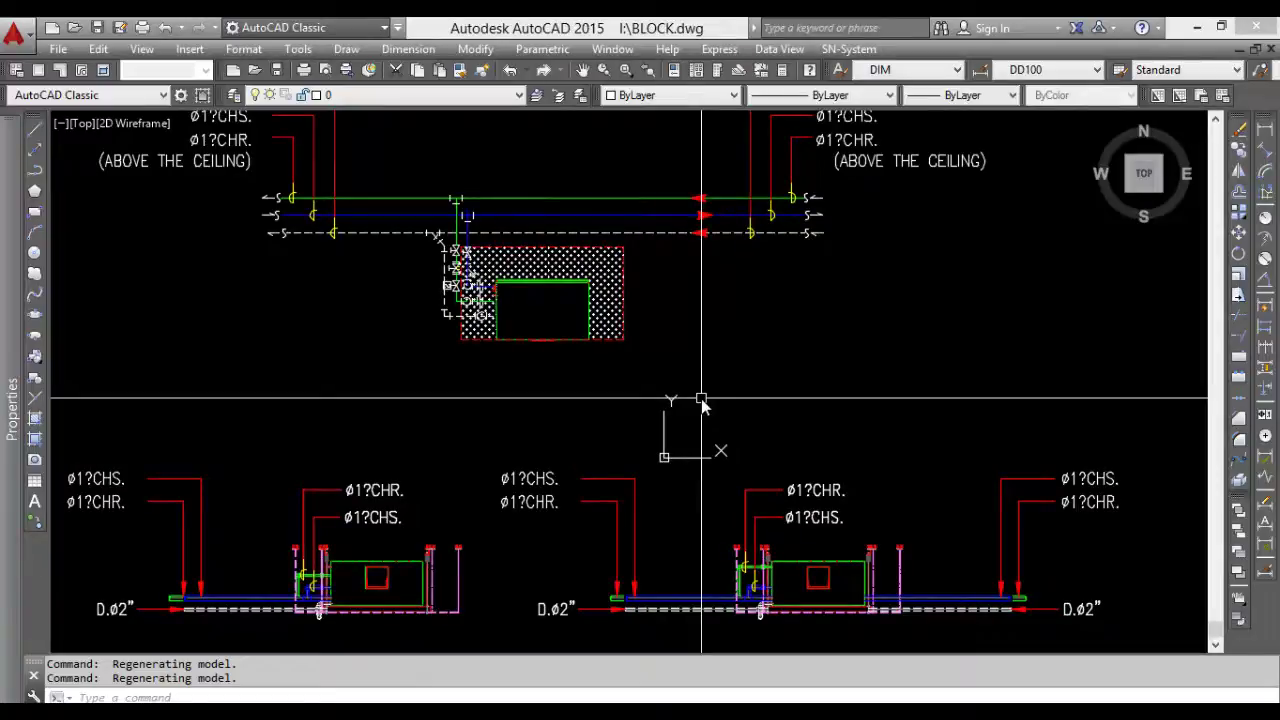
{"action": "mouse_move", "coordinate": [700, 400]}
{"action": "middle_mouse_down"}
{"action": "mouse_move", "coordinate": [671, 386]}
{"action": "mouse_move", "coordinate": [788, 438]}
{"action": "middle_mouse_up"}
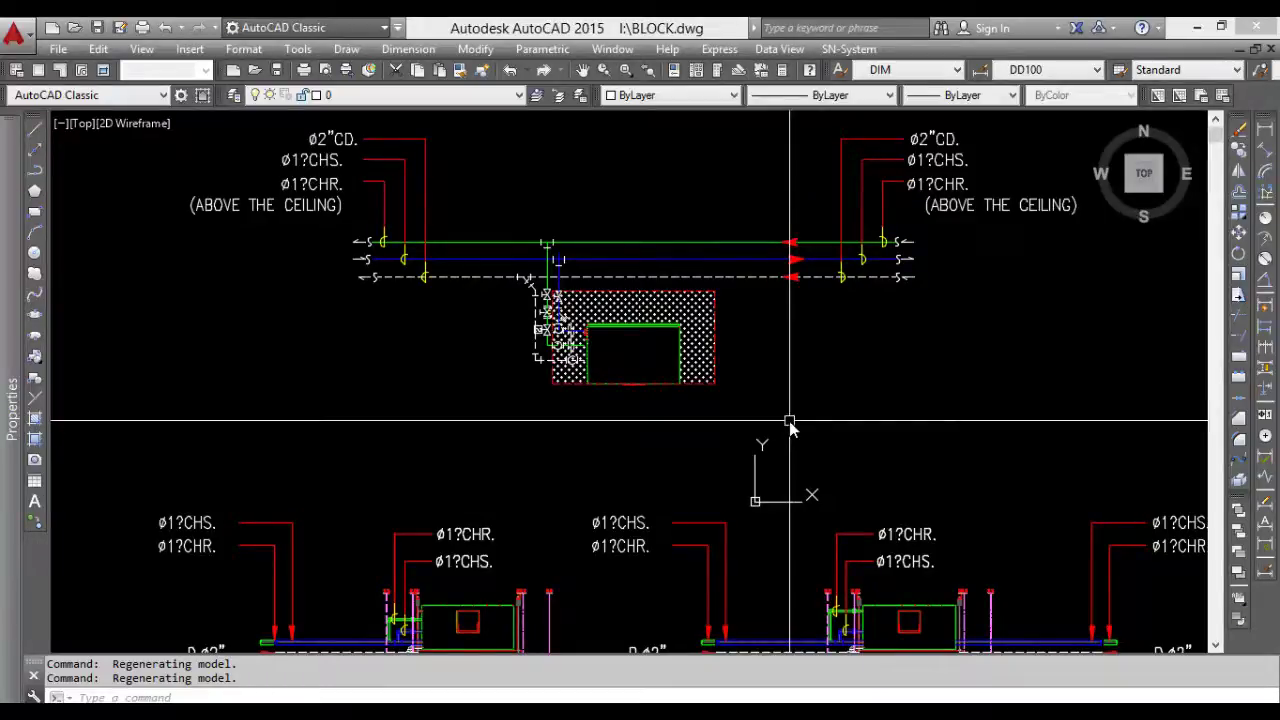
{"action": "scroll", "coordinate": [790, 425], "scroll_direction": "down", "scroll_amount": 2}
{"action": "scroll", "coordinate": [786, 420], "scroll_direction": "down", "scroll_amount": 1}
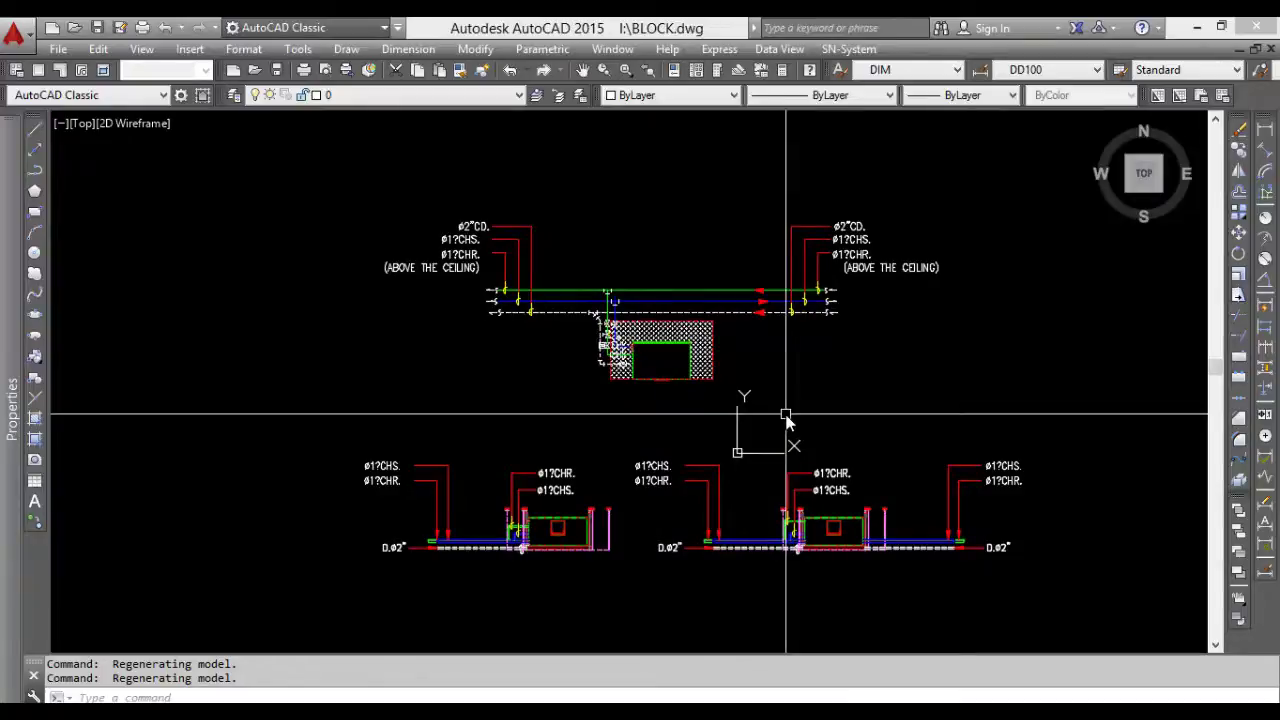
{"action": "scroll", "coordinate": [650, 360], "scroll_direction": "up", "scroll_amount": 3}
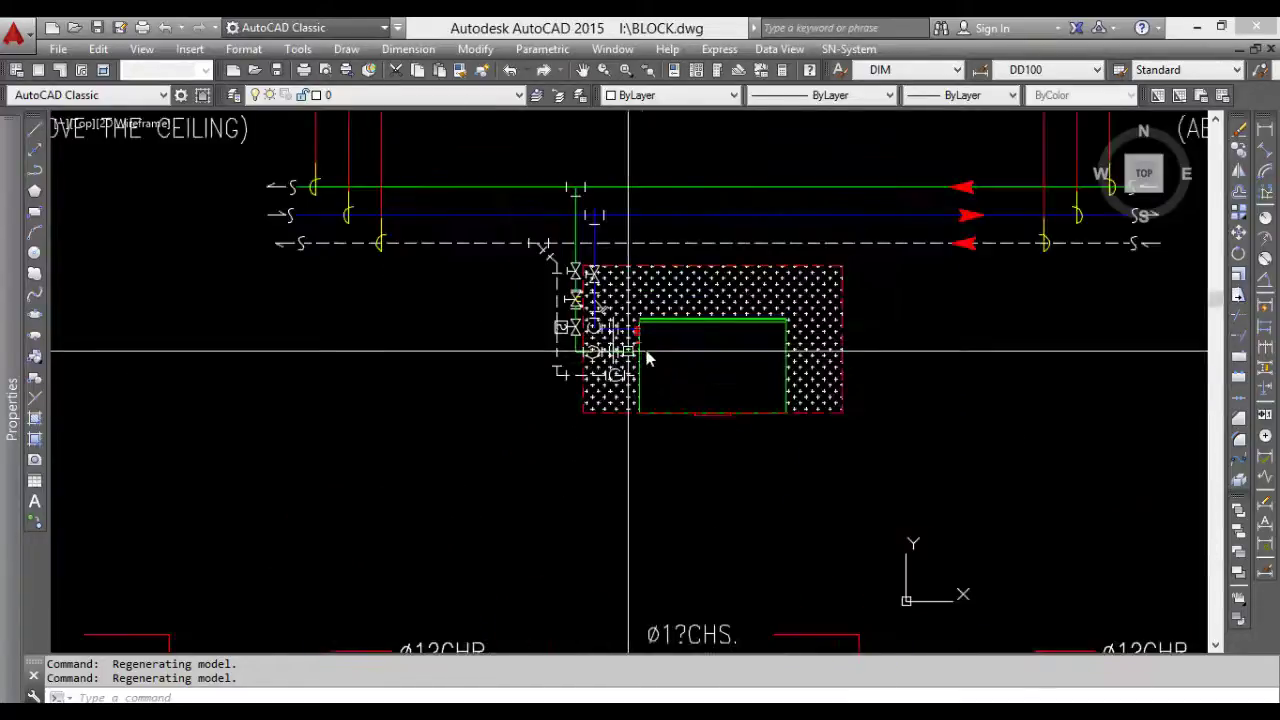
{"action": "scroll", "coordinate": [560, 380], "scroll_direction": "up", "scroll_amount": 1}
Step: Explode the upper piping block into individual objects
{"action": "key", "text": "Escape"}
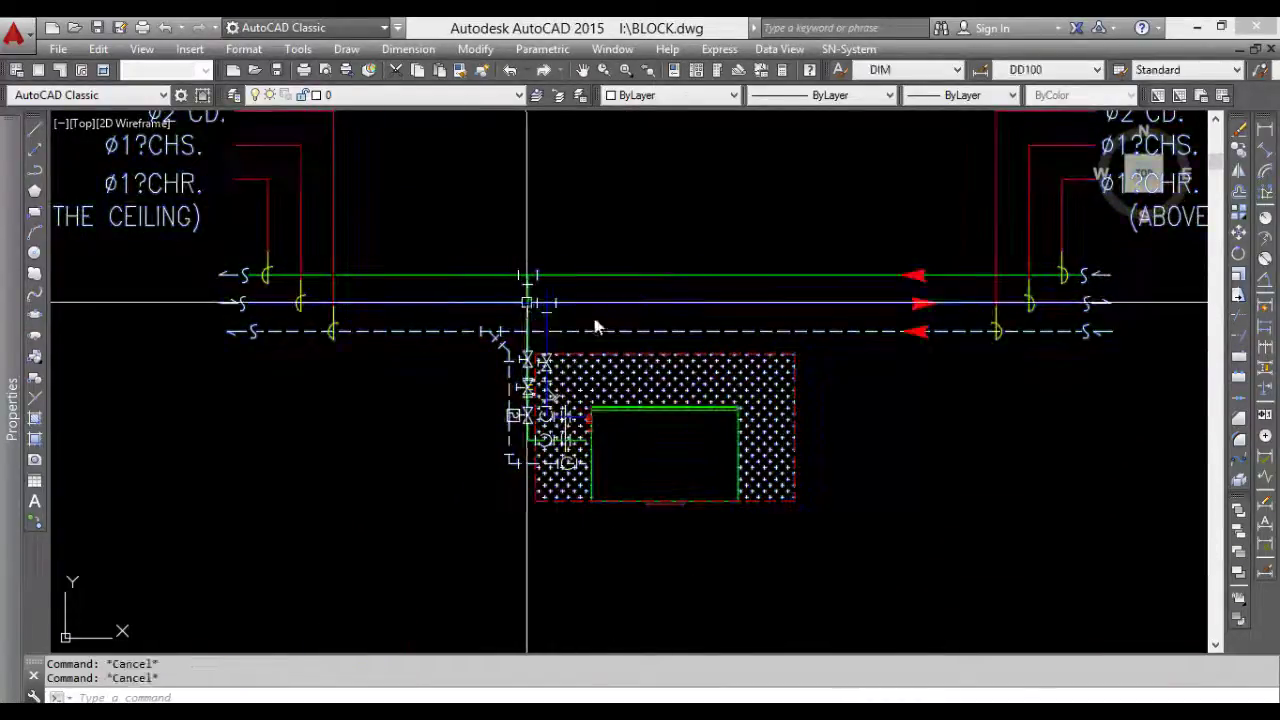
{"action": "left_click", "coordinate": [842, 420]}
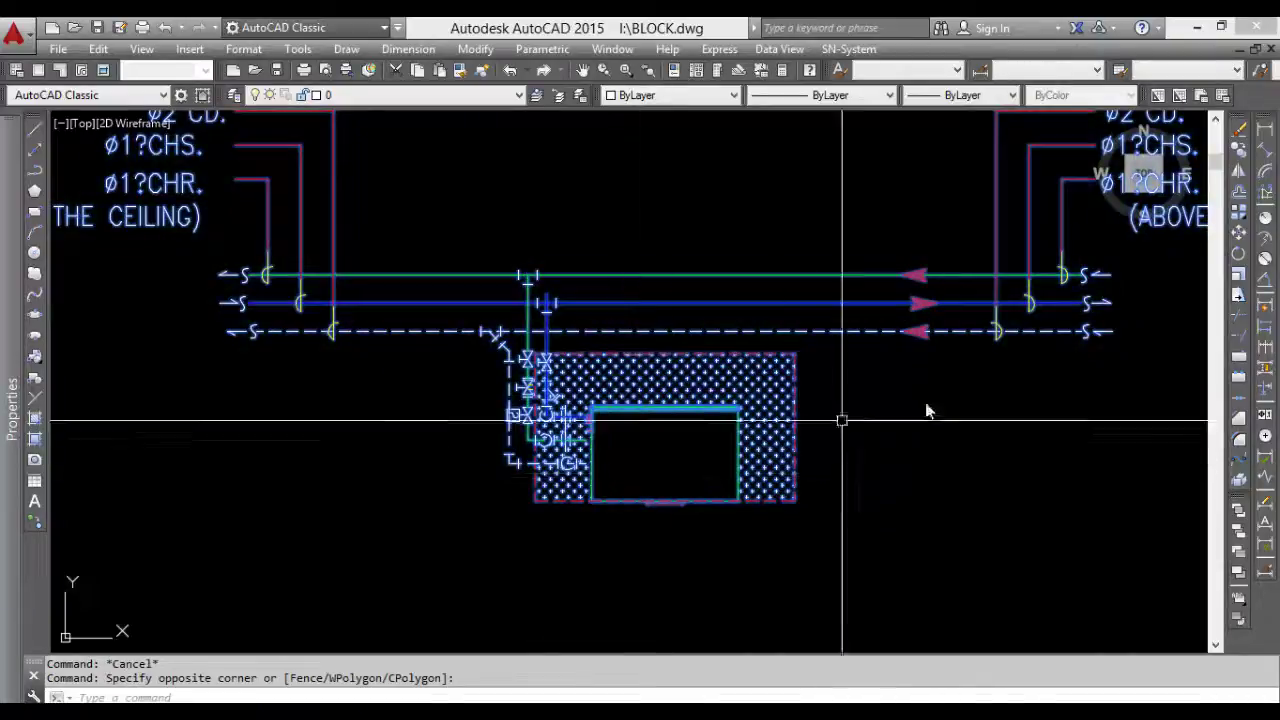
{"action": "left_click", "coordinate": [1247, 487]}
{"action": "scroll", "coordinate": [938, 459], "scroll_direction": "down", "scroll_amount": 3}
{"action": "scroll", "coordinate": [788, 423], "scroll_direction": "up", "scroll_amount": 2}
Step: Window-select the two lower piping blocks and explode them
{"action": "left_click", "coordinate": [480, 521]}
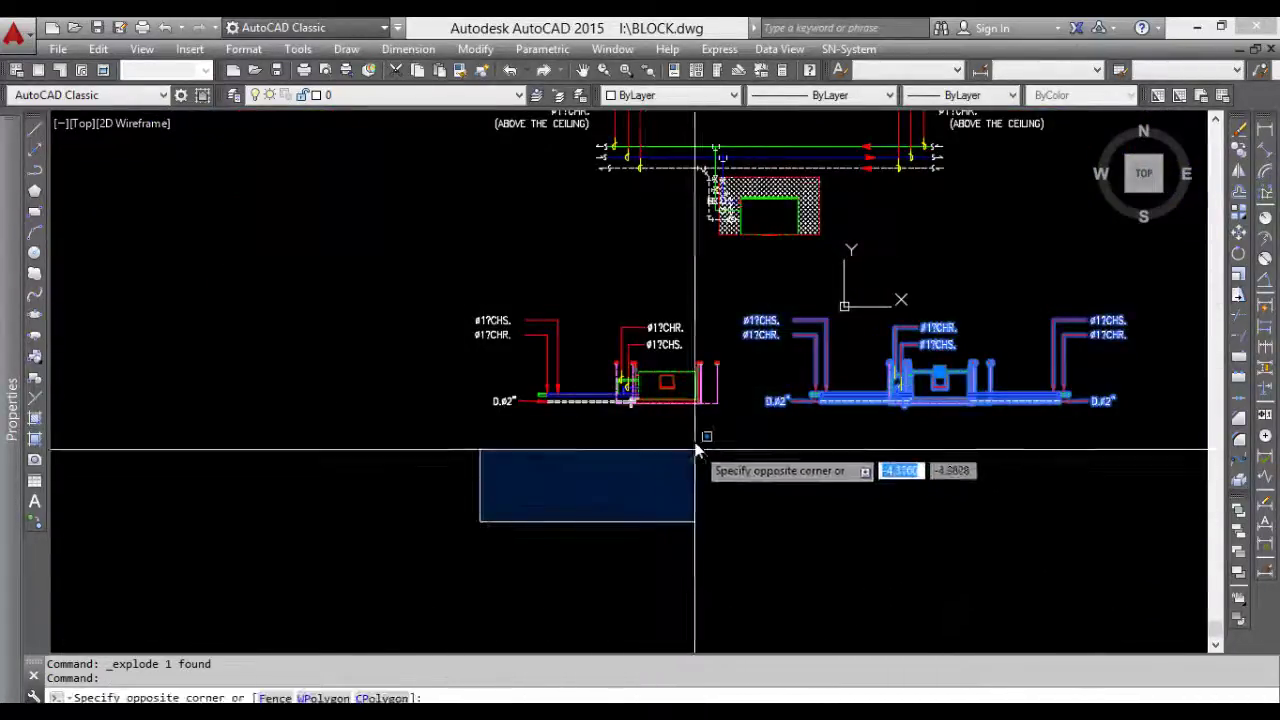
{"action": "left_click", "coordinate": [665, 365]}
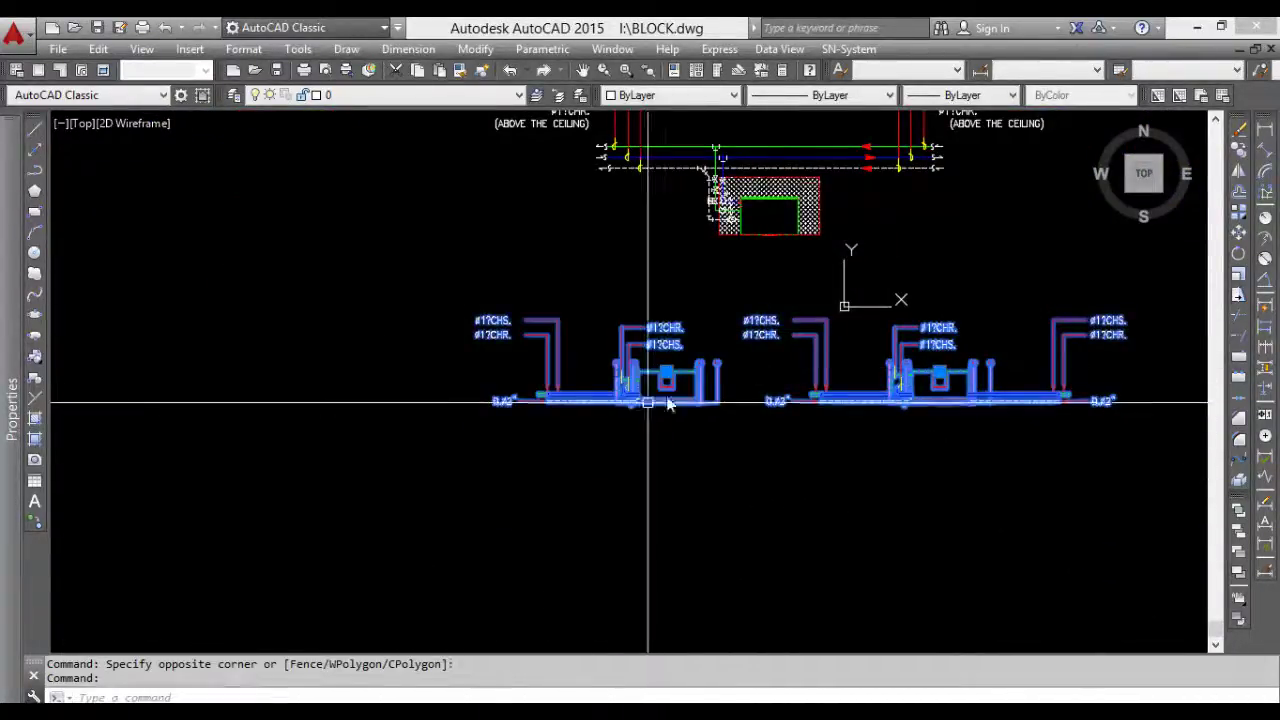
{"action": "left_click", "coordinate": [1240, 487]}
{"action": "scroll", "coordinate": [623, 380], "scroll_direction": "up", "scroll_amount": 2}
{"action": "scroll", "coordinate": [517, 457], "scroll_direction": "up", "scroll_amount": 2}
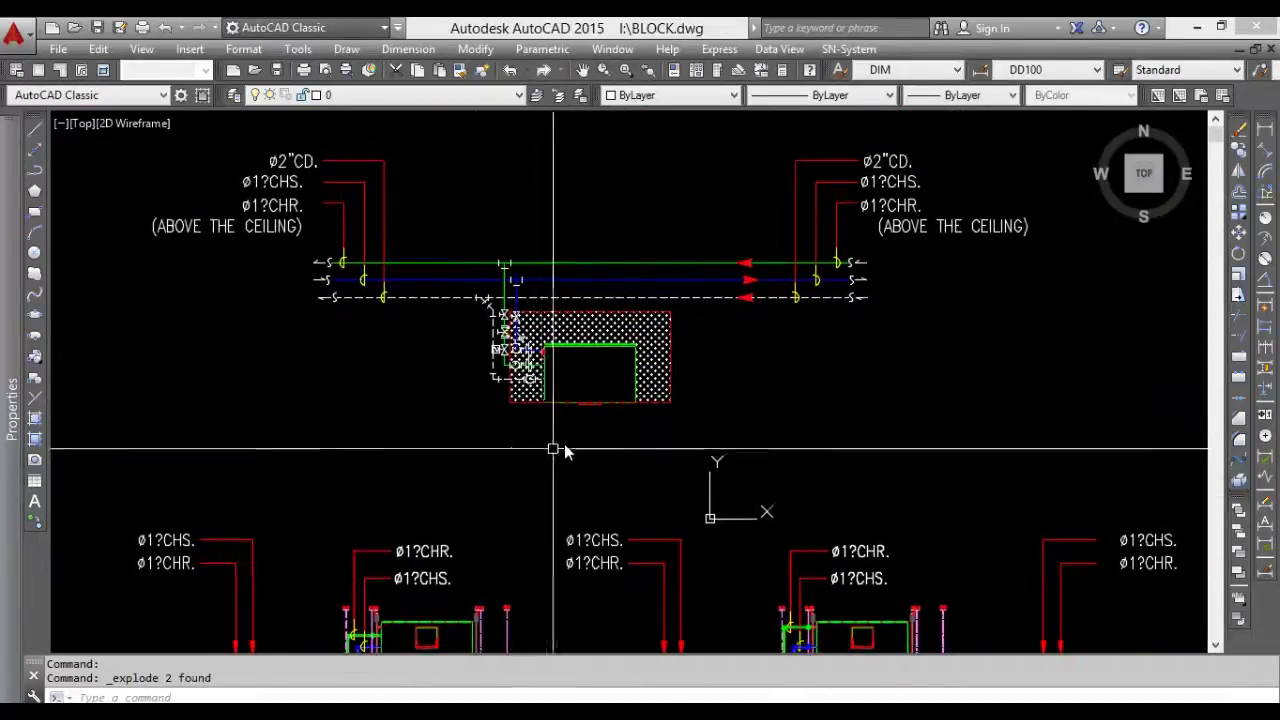
{"action": "scroll", "coordinate": [560, 445], "scroll_direction": "down", "scroll_amount": 2}
{"action": "scroll", "coordinate": [568, 450], "scroll_direction": "up", "scroll_amount": 2}
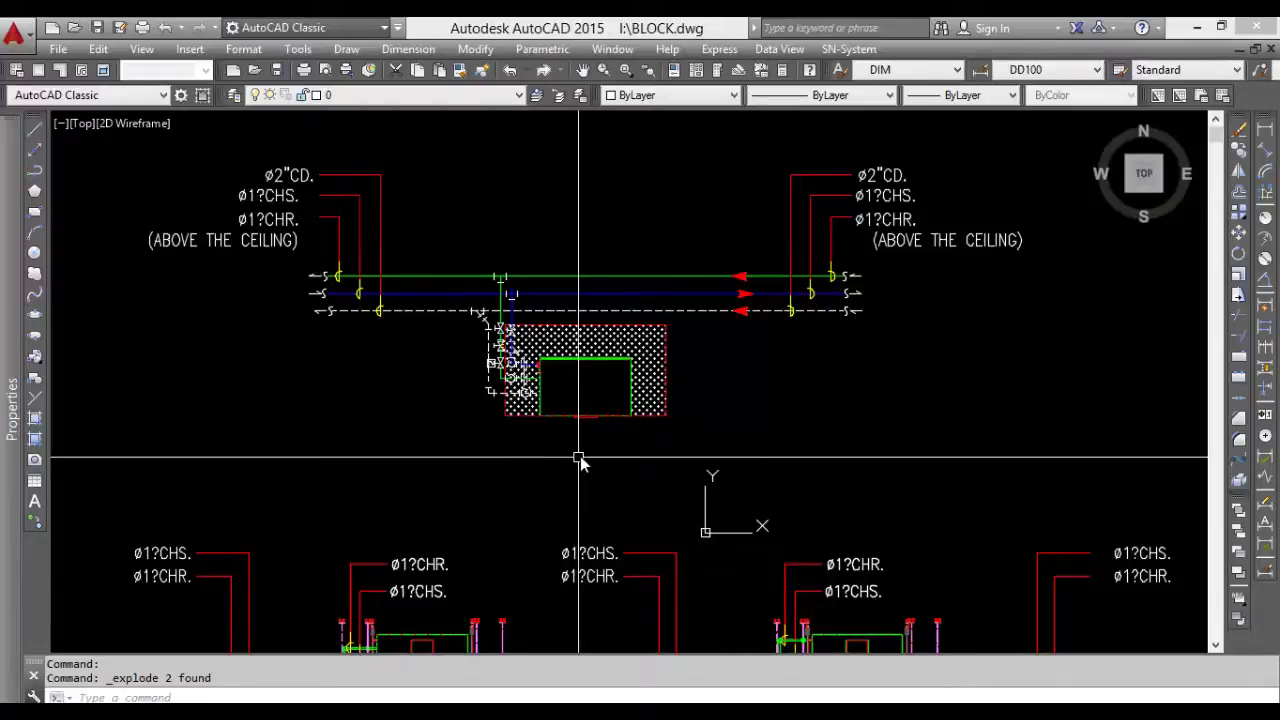
{"action": "scroll", "coordinate": [640, 450], "scroll_direction": "down", "scroll_amount": 2}
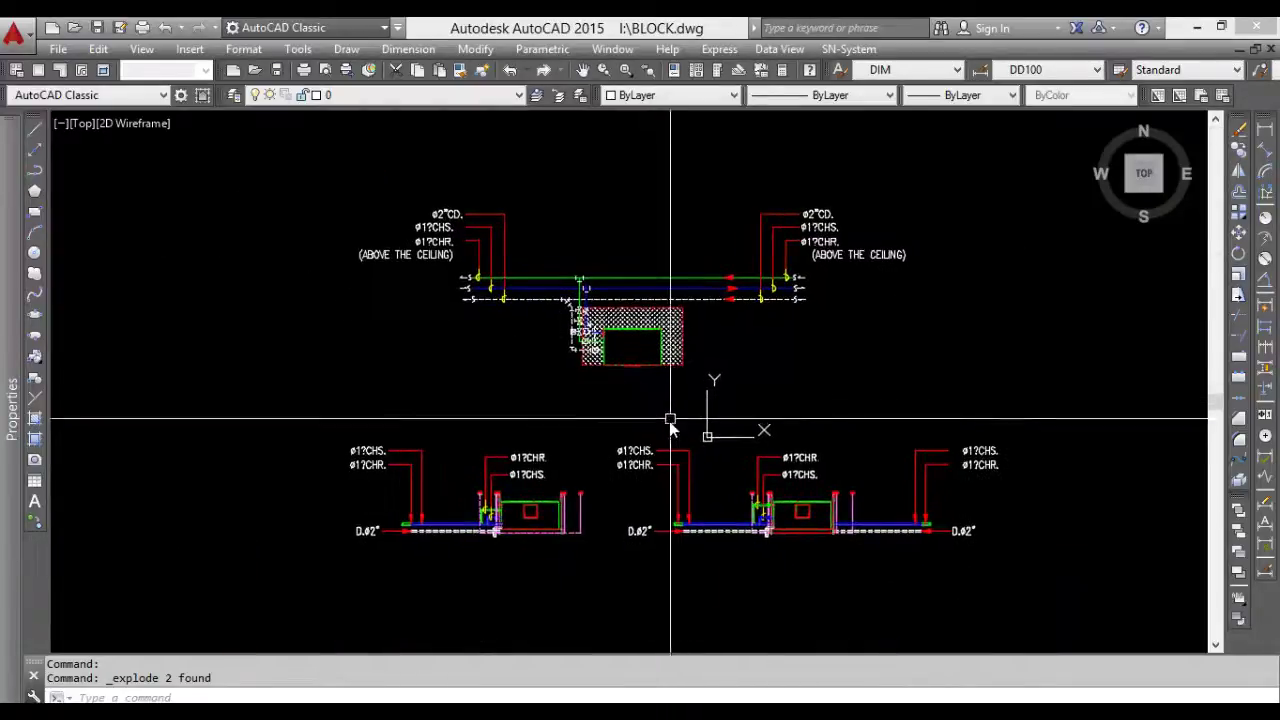
Step: Orbit the plan into a tilted 3-D view and zoom onto the upper pipe junction
{"action": "mouse_move", "coordinate": [670, 428]}
{"action": "middle_mouse_down", "text": "shift"}
{"action": "mouse_move", "coordinate": [724, 380]}
{"action": "mouse_move", "coordinate": [731, 449]}
{"action": "mouse_move", "coordinate": [766, 414]}
{"action": "mouse_move", "coordinate": [782, 485]}
{"action": "mouse_move", "coordinate": [729, 480]}
{"action": "mouse_move", "coordinate": [766, 440]}
{"action": "mouse_move", "coordinate": [699, 469]}
{"action": "middle_mouse_up", "text": "shift"}
{"action": "scroll", "coordinate": [600, 286], "scroll_direction": "up", "scroll_amount": 5}
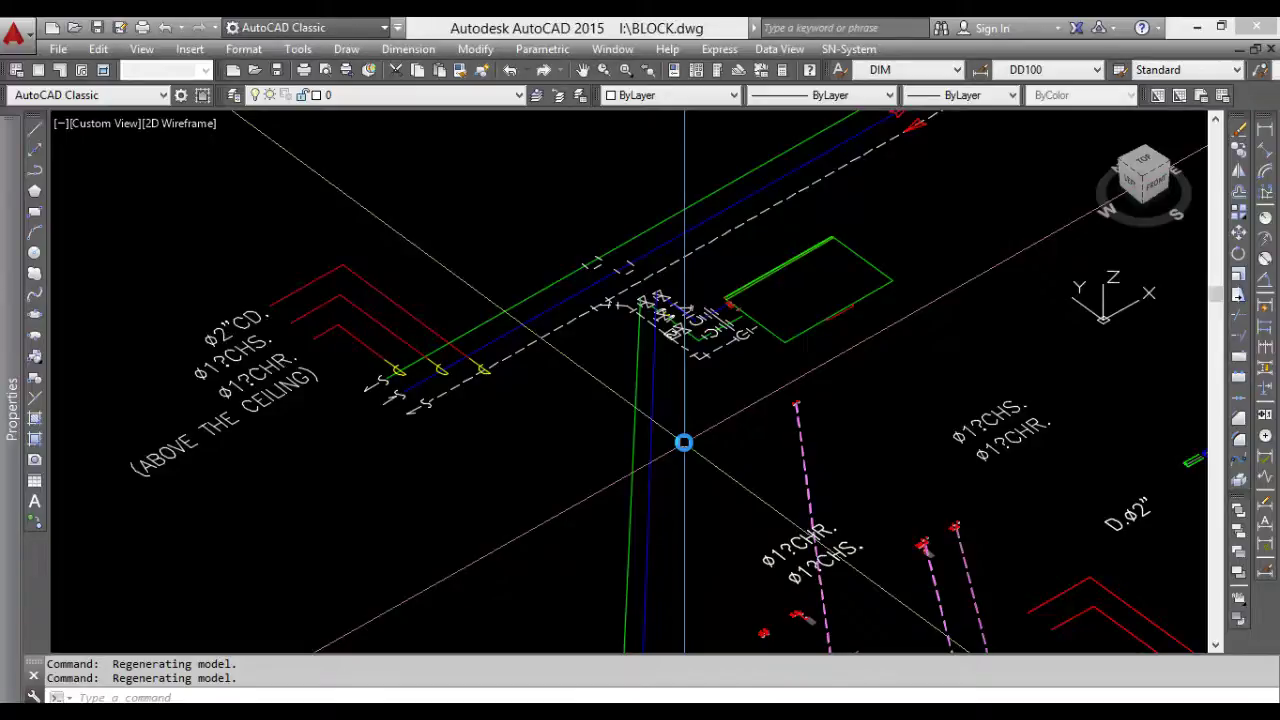
Step: Draw a first test line in open space beside the piping
{"action": "type", "text": "l"}
{"action": "key", "text": "Return"}
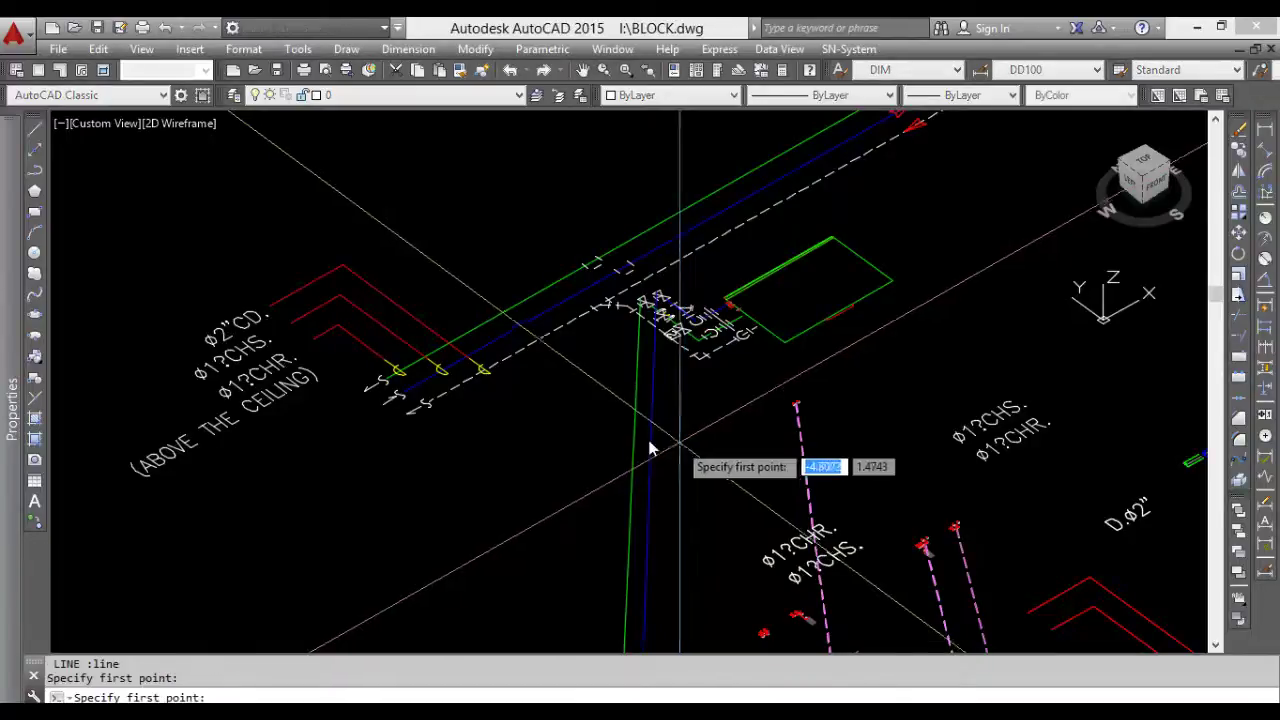
{"action": "middle_click_drag", "start_coordinate": [591, 443], "coordinate": [551, 294]}
{"action": "left_click", "coordinate": [563, 325]}
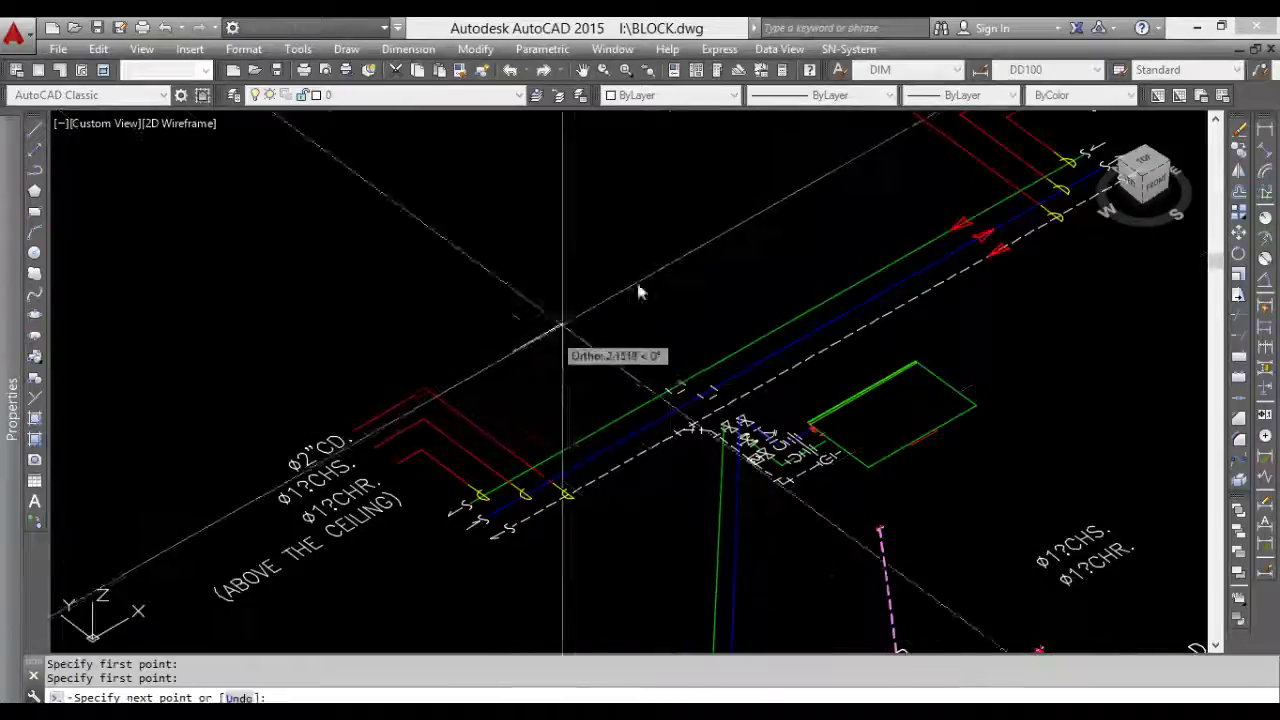
{"action": "left_click", "coordinate": [720, 234]}
{"action": "key", "text": "Escape"}
{"action": "scroll", "coordinate": [549, 357], "scroll_direction": "up", "scroll_amount": 2}
Step: Draw a second test line crossing the first
{"action": "key", "text": "Return"}
{"action": "left_click", "coordinate": [570, 425]}
{"action": "key", "text": "Escape"}
{"action": "key", "text": "Return"}
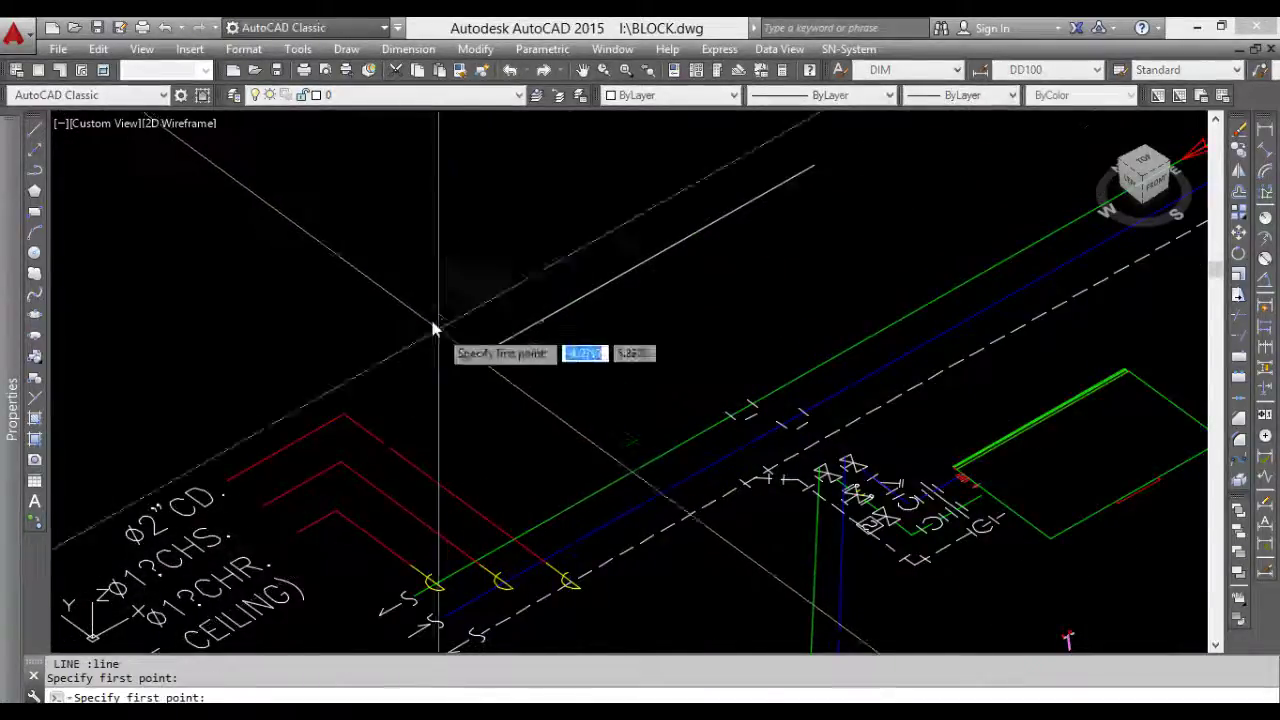
{"action": "left_click", "coordinate": [428, 317]}
{"action": "left_click", "coordinate": [607, 447]}
{"action": "key", "text": "Escape"}
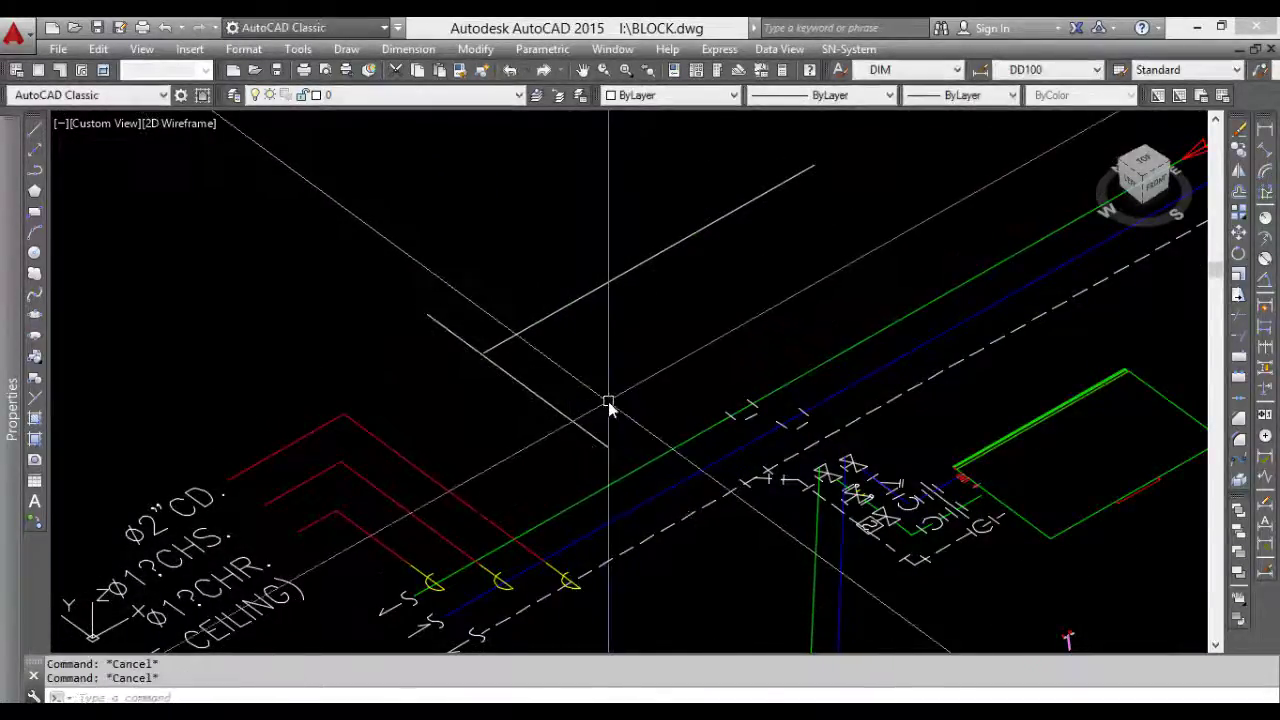
Step: Fillet the two test lines into a sharp corner
{"action": "type", "text": "f"}
{"action": "key", "text": "Return"}
{"action": "left_click", "coordinate": [534, 397]}
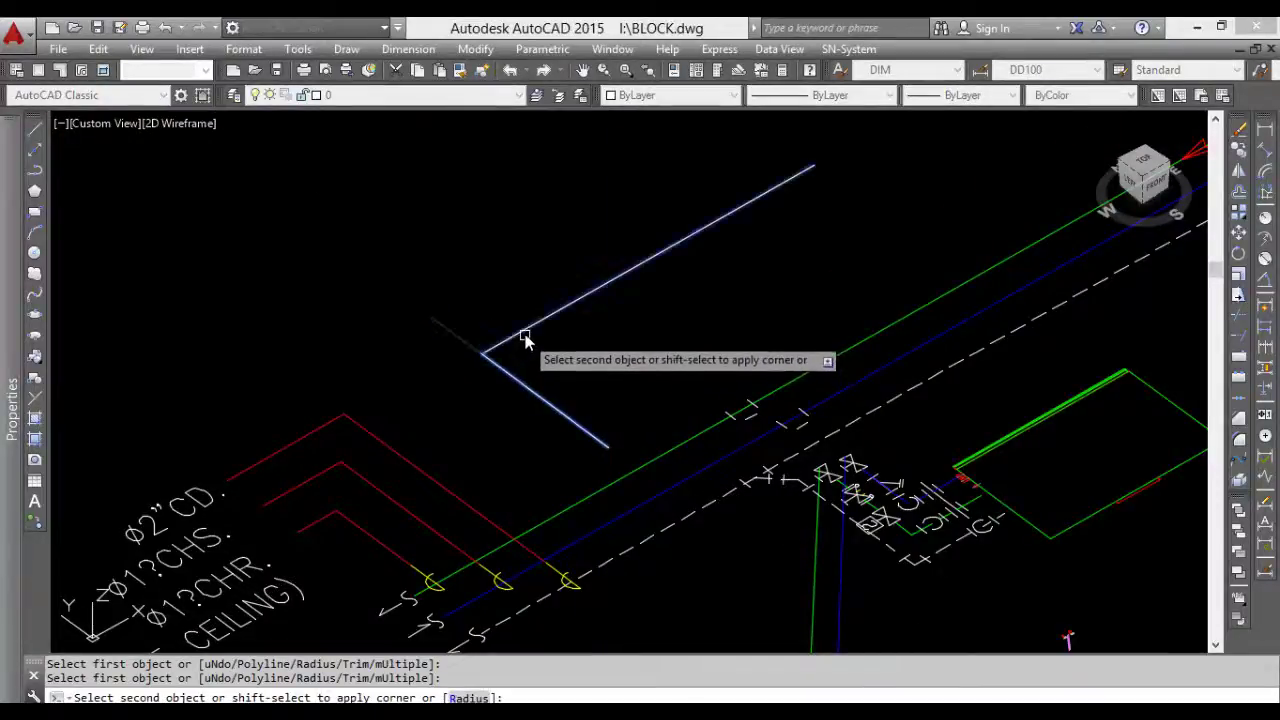
{"action": "left_click", "coordinate": [530, 338]}
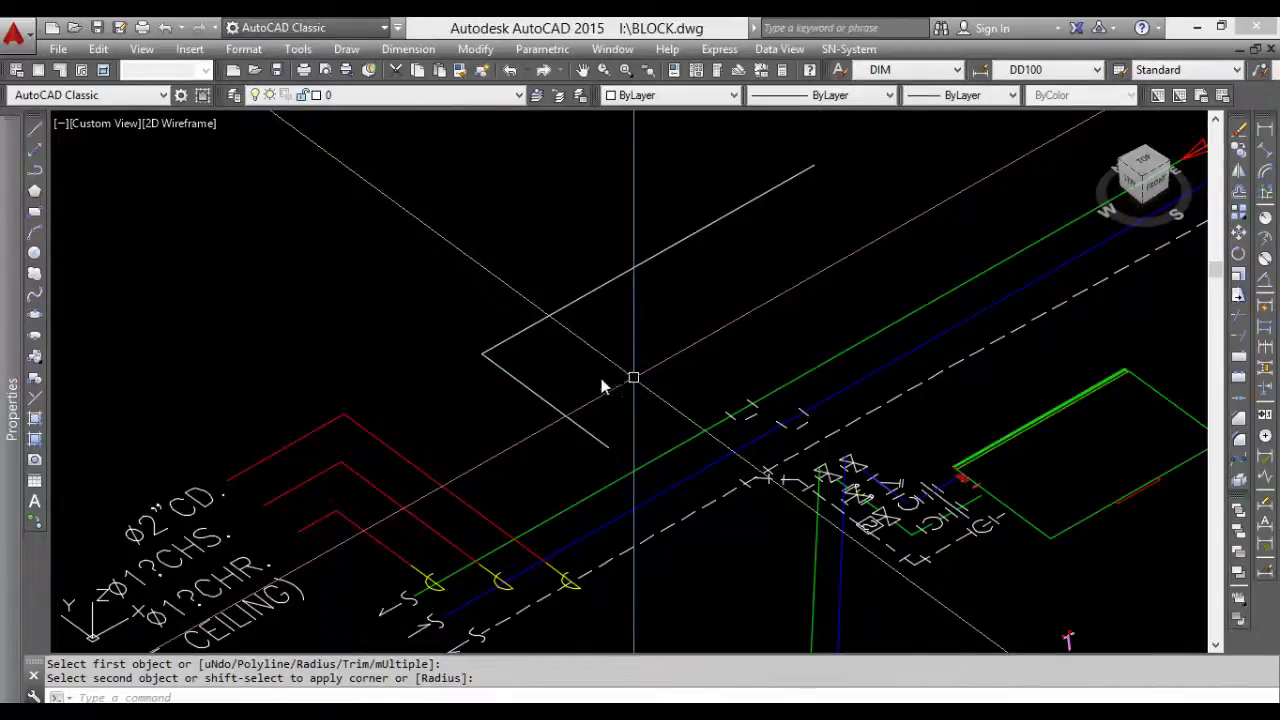
Step: Window-select the cornered test lines to inspect them, then cancel the selection
{"action": "left_click", "coordinate": [503, 367]}
{"action": "left_click", "coordinate": [502, 356]}
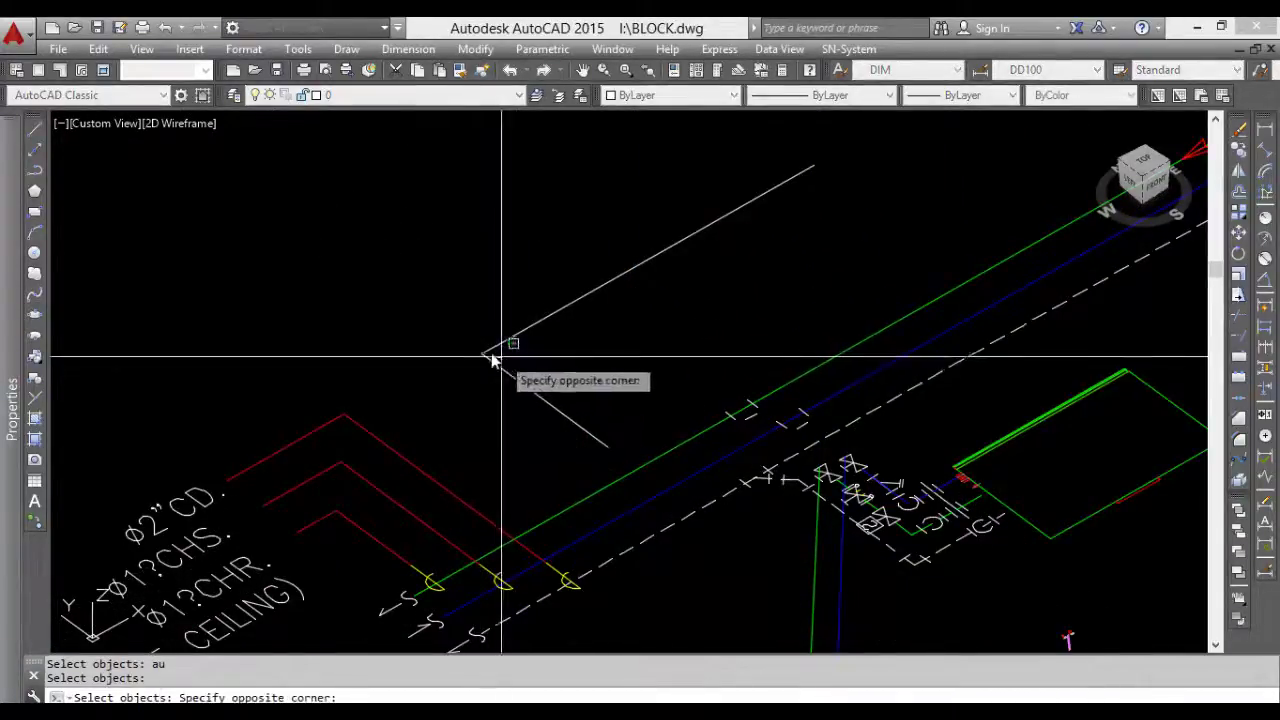
{"action": "left_click", "coordinate": [457, 329]}
{"action": "scroll", "coordinate": [705, 425], "scroll_direction": "up", "scroll_amount": 3}
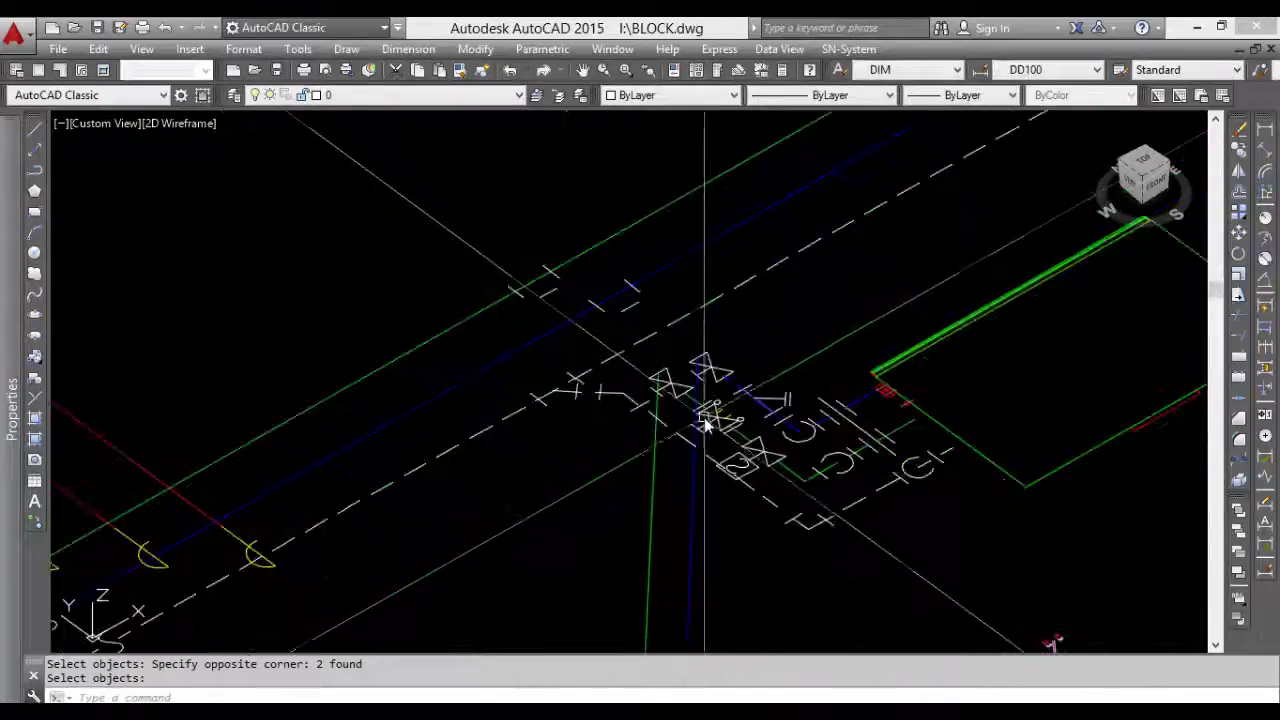
{"action": "scroll", "coordinate": [705, 425], "scroll_direction": "down", "scroll_amount": 3}
{"action": "scroll", "coordinate": [624, 401], "scroll_direction": "up", "scroll_amount": 2}
{"action": "scroll", "coordinate": [583, 375], "scroll_direction": "up", "scroll_amount": 1}
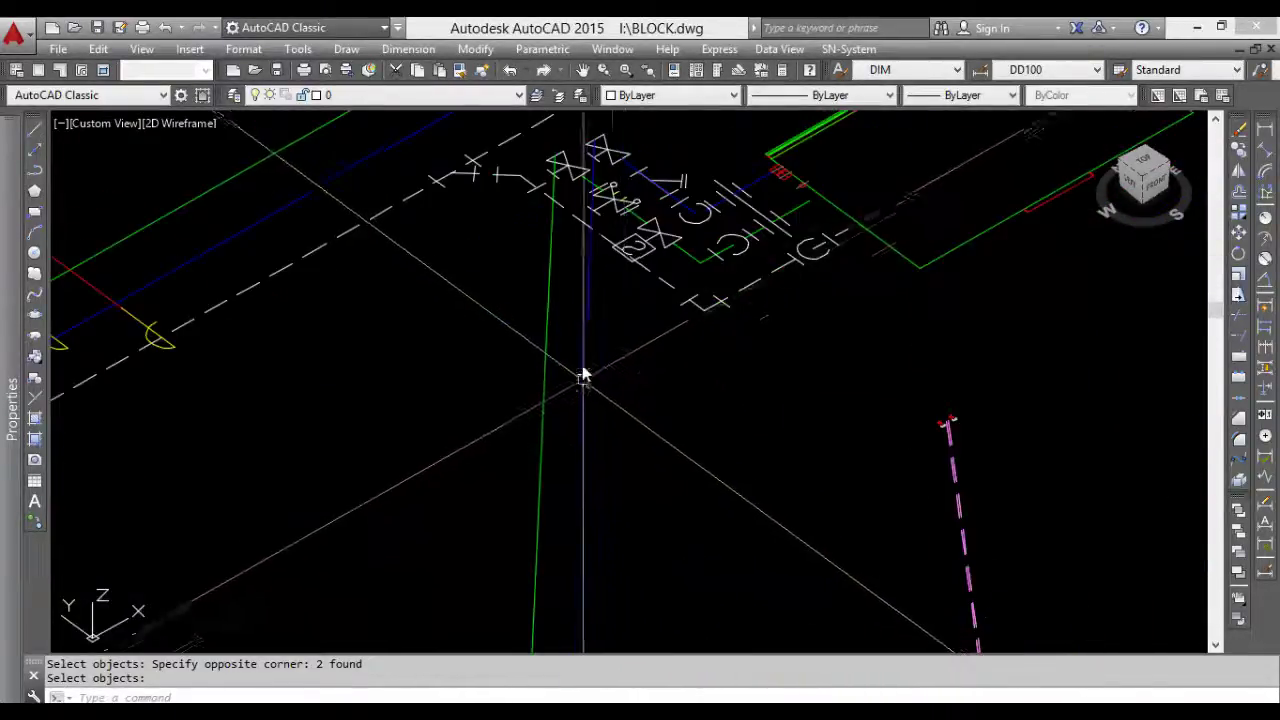
{"action": "scroll", "coordinate": [641, 454], "scroll_direction": "down", "scroll_amount": 3}
{"action": "key", "text": "Escape"}
{"action": "key", "text": "Escape"}
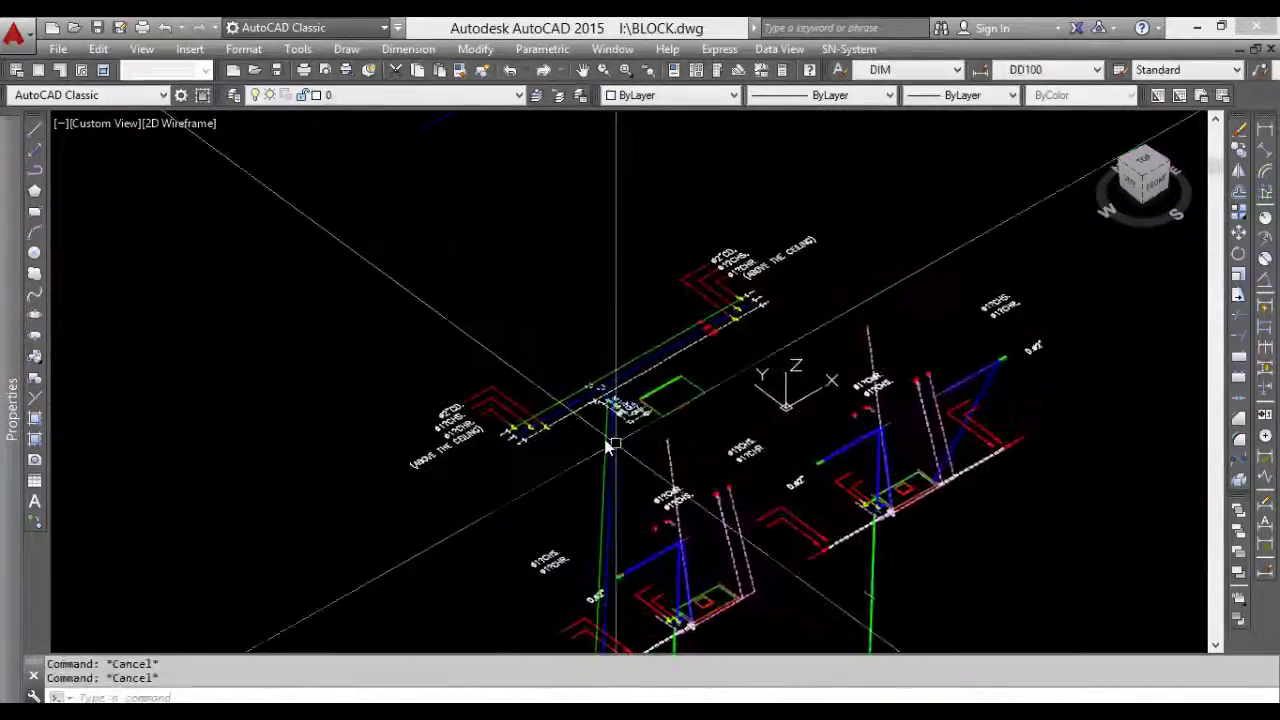
{"action": "scroll", "coordinate": [610, 447], "scroll_direction": "up", "scroll_amount": 2}
{"action": "scroll", "coordinate": [612, 450], "scroll_direction": "up", "scroll_amount": 1}
Step: Try filleting two pipe lines at the upper riser; AutoCAD rejects them as non-coplanar
{"action": "type", "text": "f"}
{"action": "key", "text": "Return"}
{"action": "scroll", "coordinate": [620, 456], "scroll_direction": "up", "scroll_amount": 1}
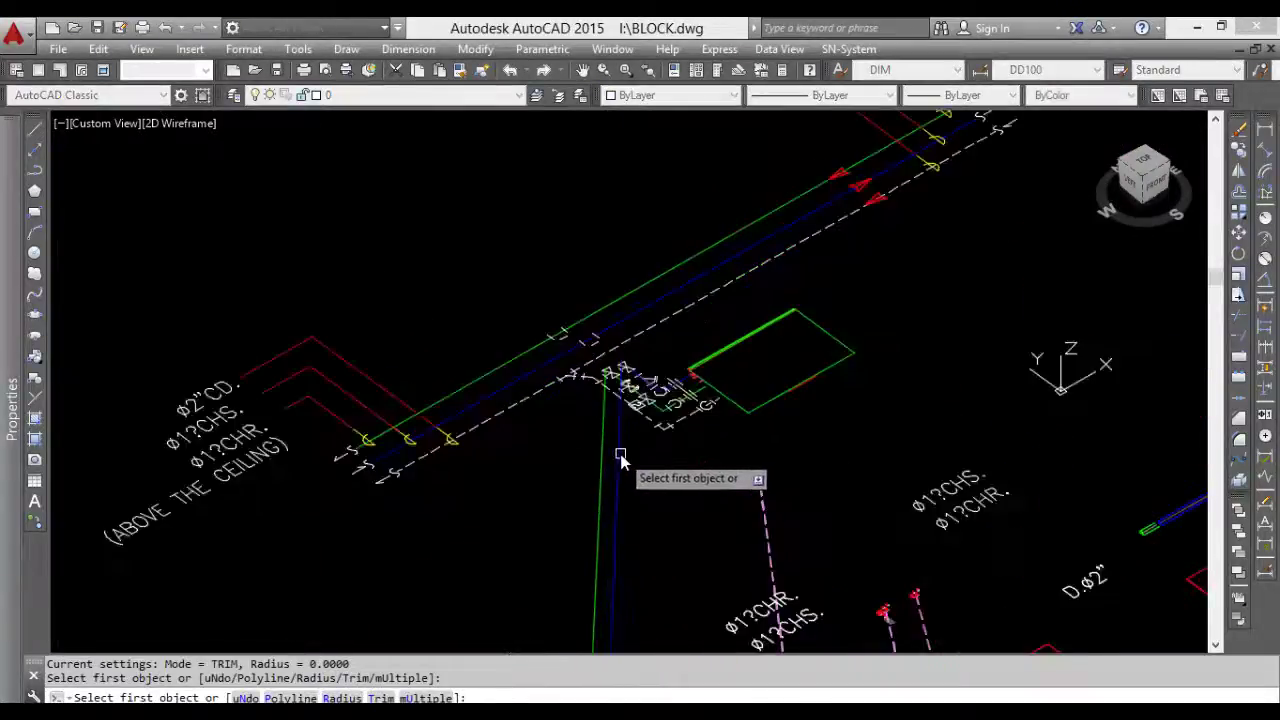
{"action": "left_click", "coordinate": [620, 456]}
{"action": "scroll", "coordinate": [612, 420], "scroll_direction": "up", "scroll_amount": 1}
{"action": "scroll", "coordinate": [612, 335], "scroll_direction": "up", "scroll_amount": 1}
{"action": "scroll", "coordinate": [660, 345], "scroll_direction": "up", "scroll_amount": 1}
{"action": "left_click", "coordinate": [707, 355]}
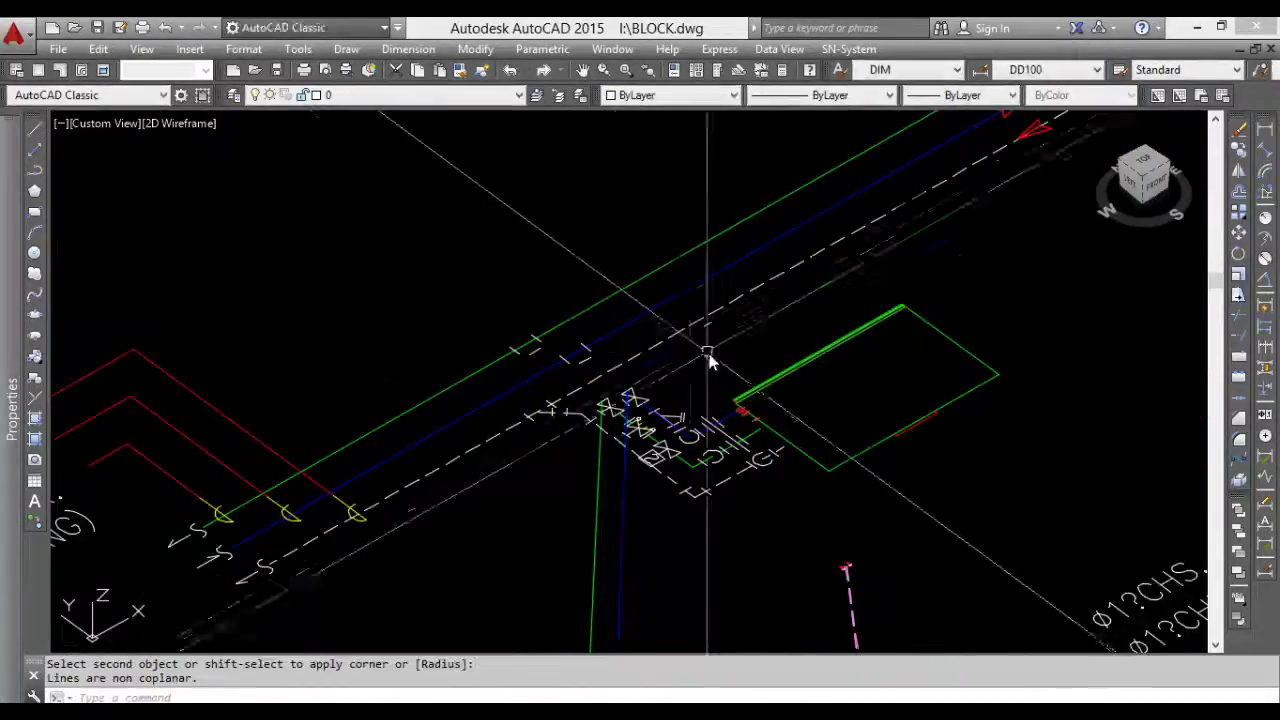
{"action": "scroll", "coordinate": [707, 358], "scroll_direction": "down", "scroll_amount": 2}
{"action": "scroll", "coordinate": [689, 440], "scroll_direction": "down", "scroll_amount": 1}
{"action": "middle_click_drag", "start_coordinate": [690, 445], "coordinate": [704, 277]}
{"action": "scroll", "coordinate": [704, 277], "scroll_direction": "down", "scroll_amount": 4}
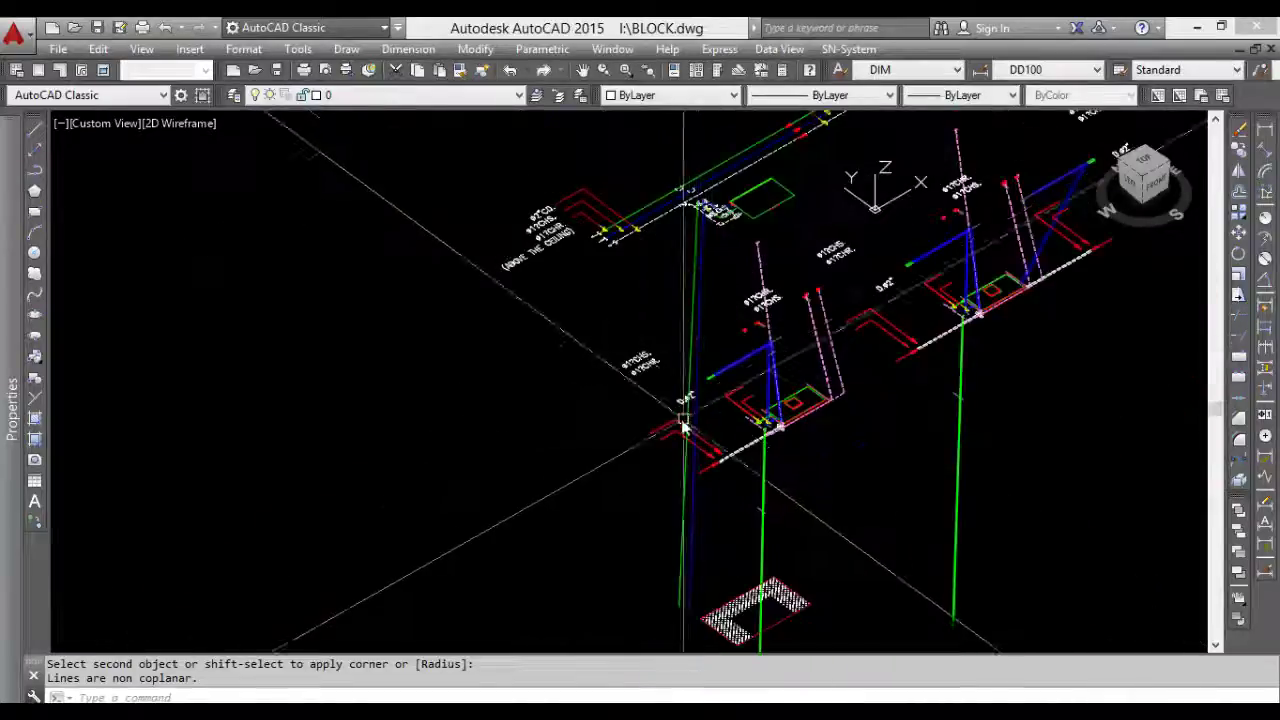
Step: Return to the Top plan view and zoom in on the riser corner
{"action": "left_click", "coordinate": [1138, 185]}
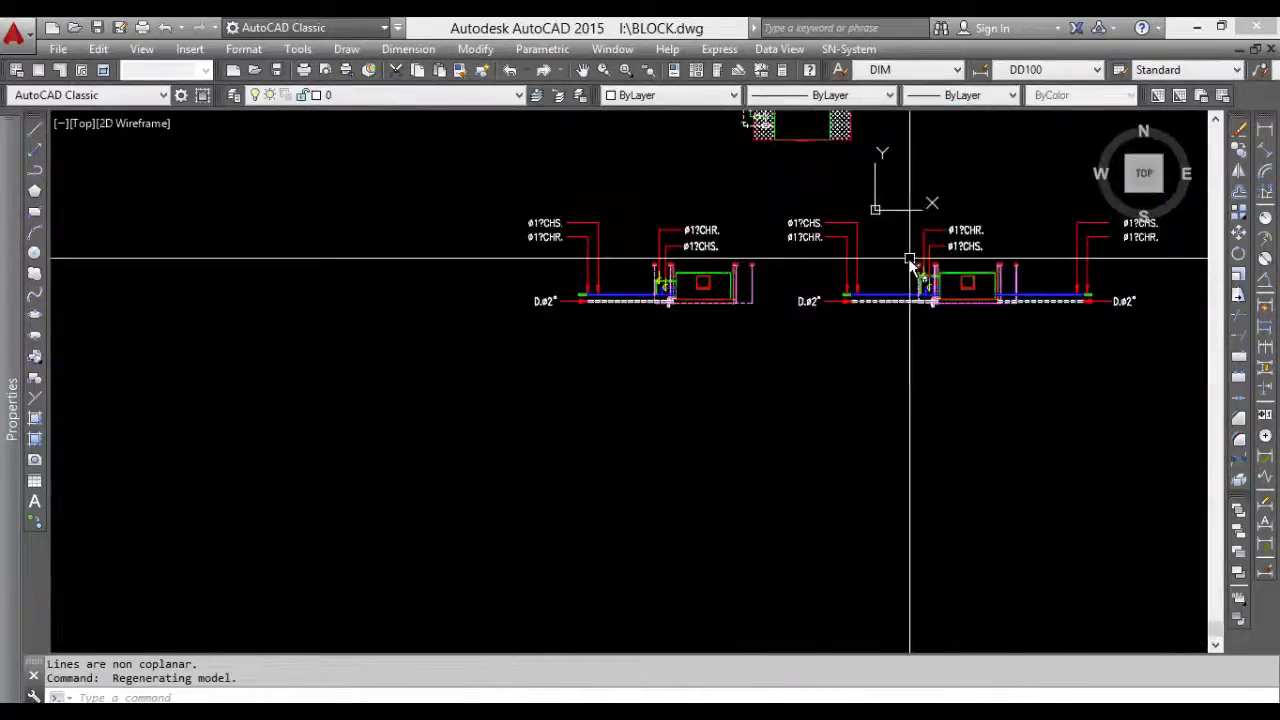
{"action": "scroll", "coordinate": [800, 400], "scroll_direction": "up", "scroll_amount": 3}
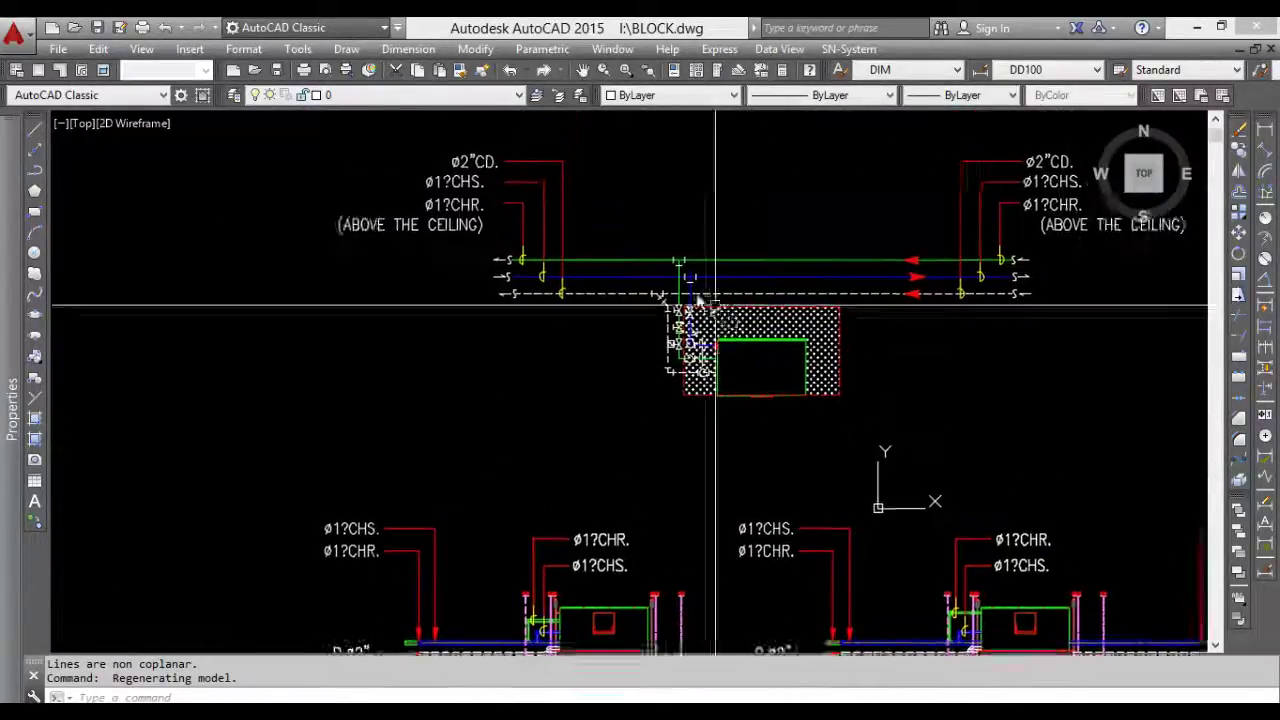
{"action": "scroll", "coordinate": [686, 290], "scroll_direction": "up", "scroll_amount": 3}
{"action": "scroll", "coordinate": [680, 300], "scroll_direction": "up", "scroll_amount": 2}
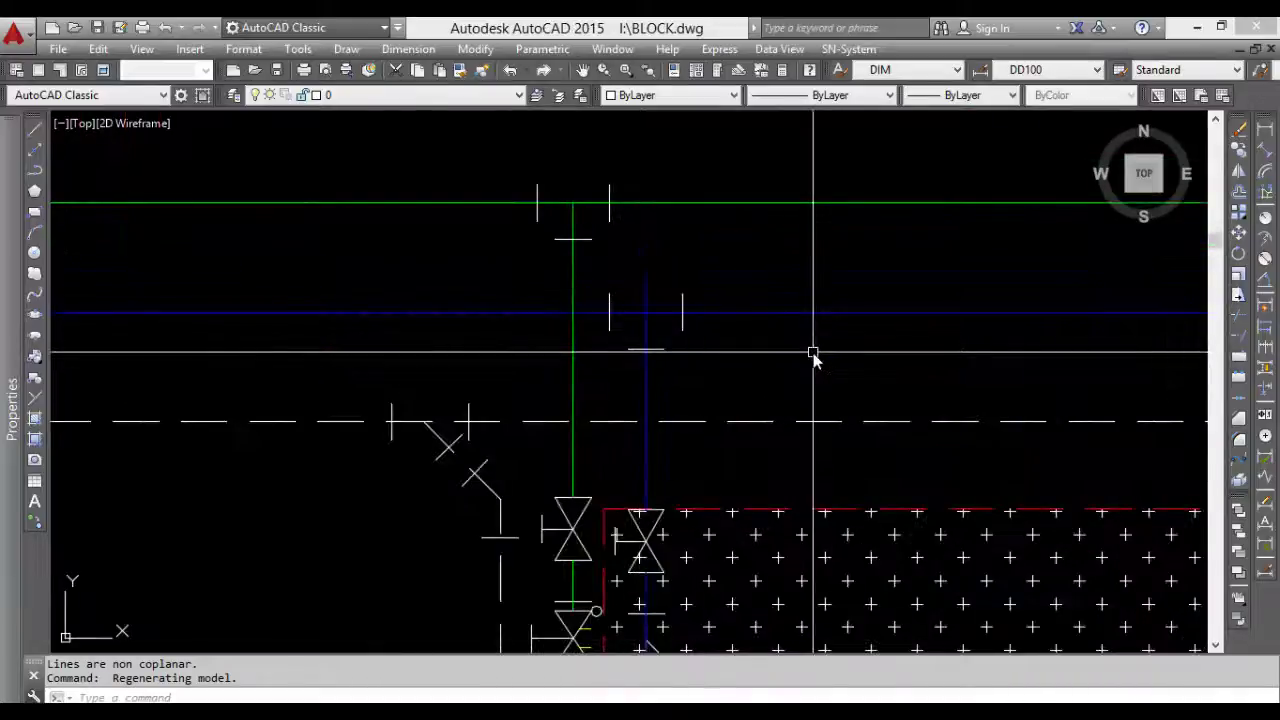
{"action": "type", "text": "f"}
Step: Retry filleting the blue riser with its horizontal pipe, rejected as non-coplanar, then orbit into 3D
{"action": "key", "text": "Return"}
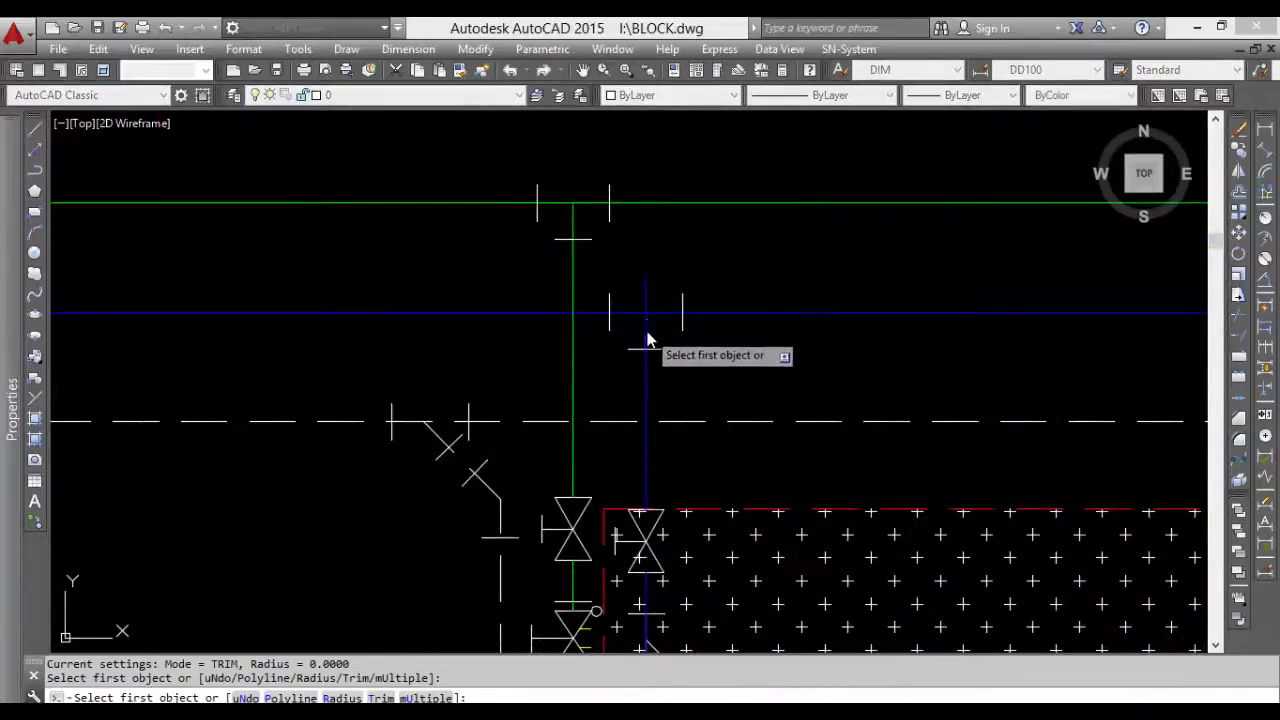
{"action": "left_click", "coordinate": [646, 340]}
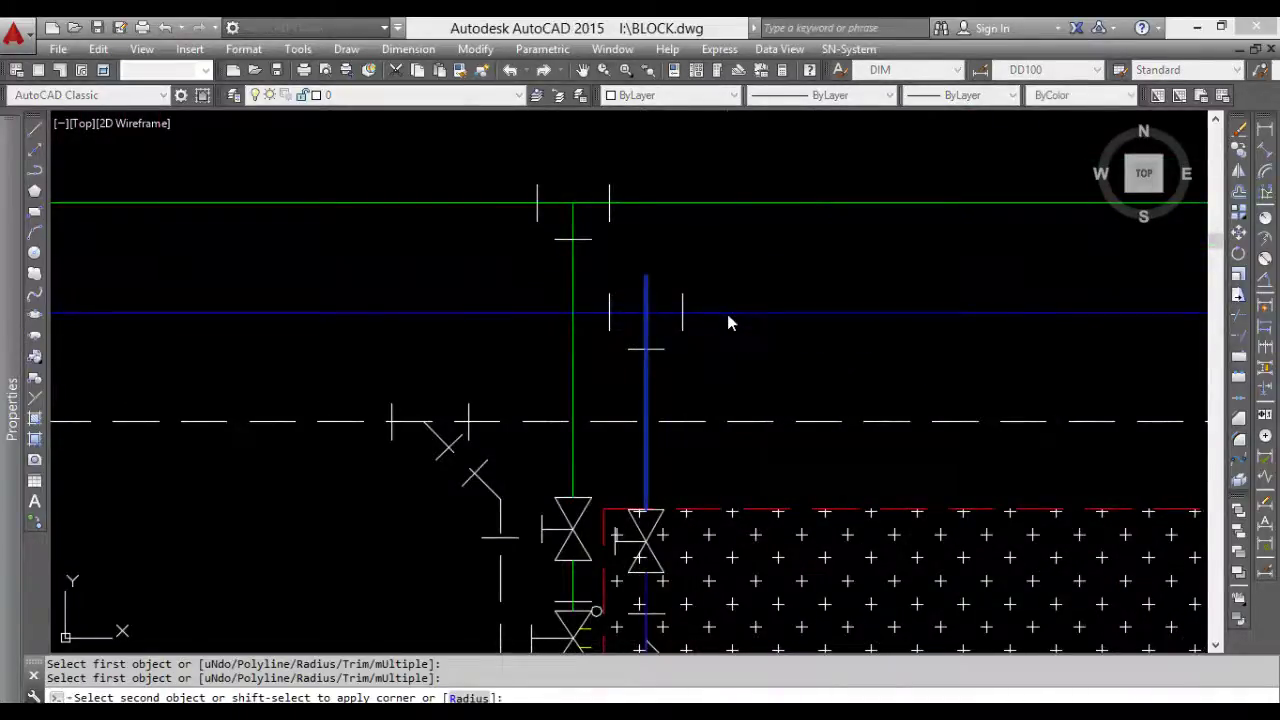
{"action": "left_click", "coordinate": [729, 315]}
{"action": "scroll", "coordinate": [817, 390], "scroll_direction": "down", "scroll_amount": 3}
{"action": "scroll", "coordinate": [836, 425], "scroll_direction": "down", "scroll_amount": 2}
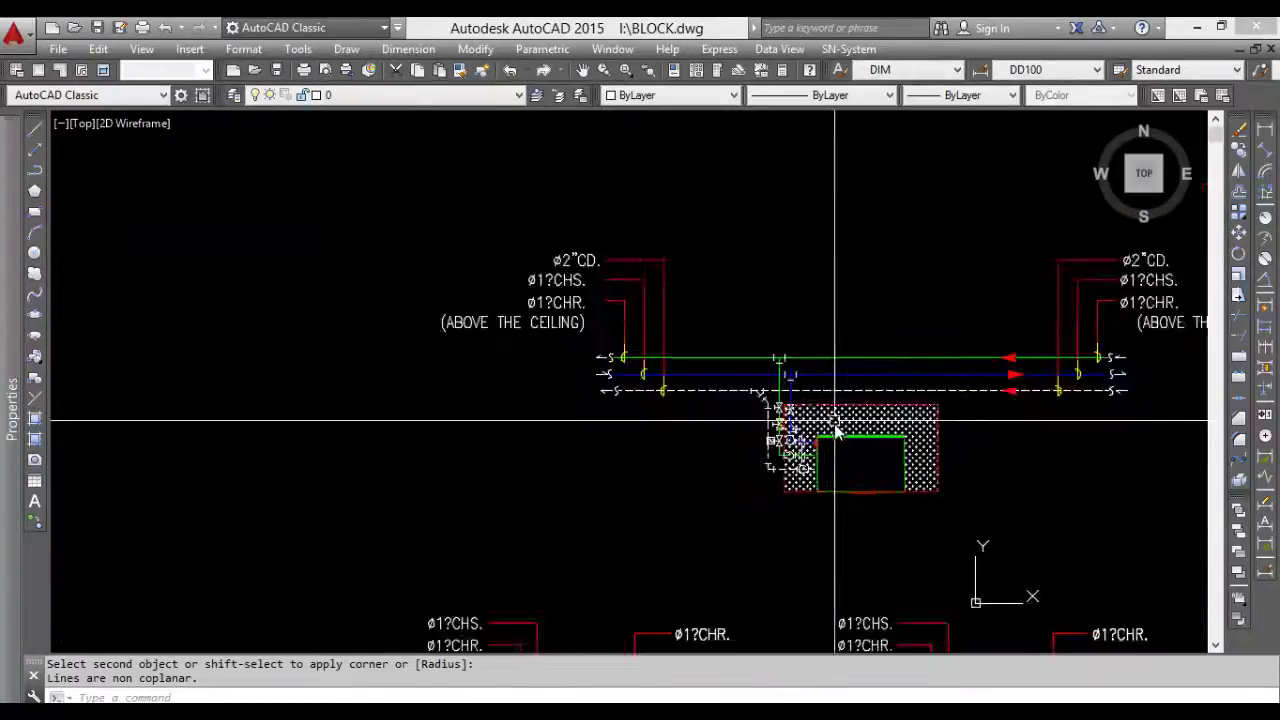
{"action": "middle_click_drag", "start_coordinate": [836, 430], "coordinate": [756, 291], "text": "shift"}
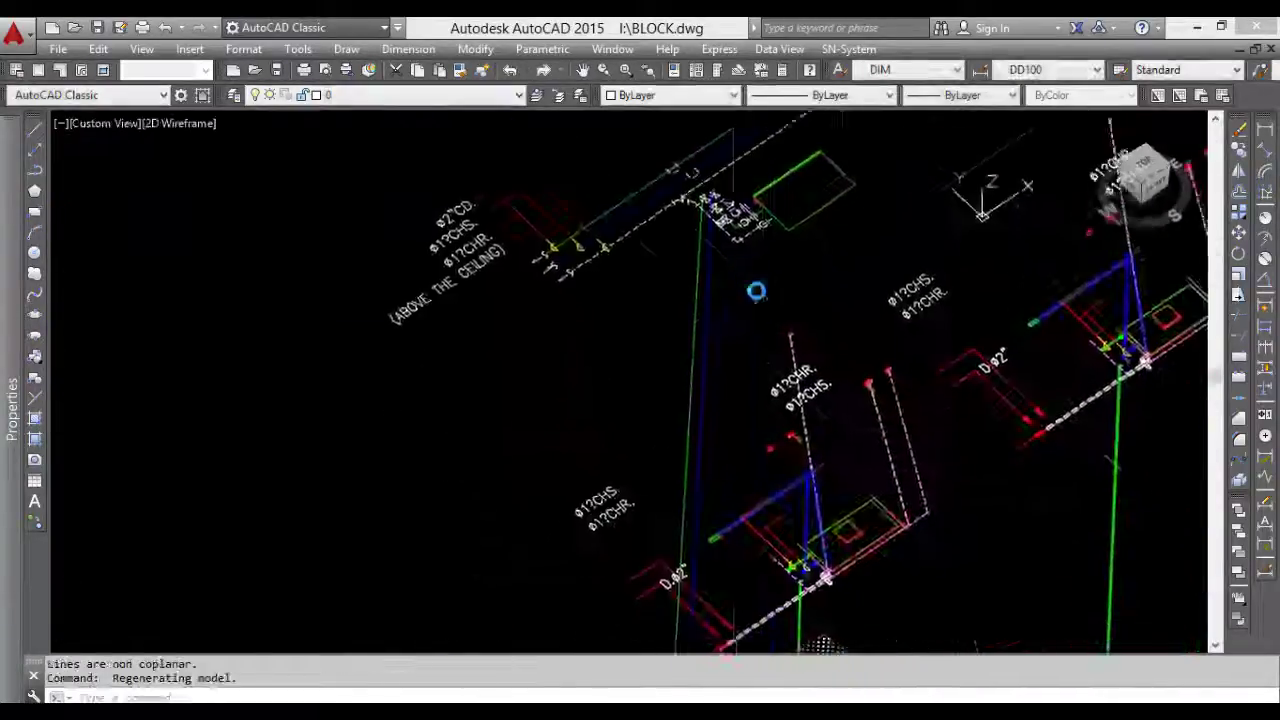
{"action": "scroll", "coordinate": [740, 330], "scroll_direction": "down", "scroll_amount": 4}
{"action": "scroll", "coordinate": [783, 334], "scroll_direction": "up", "scroll_amount": 4}
{"action": "middle_click_drag", "start_coordinate": [783, 334], "coordinate": [548, 470]}
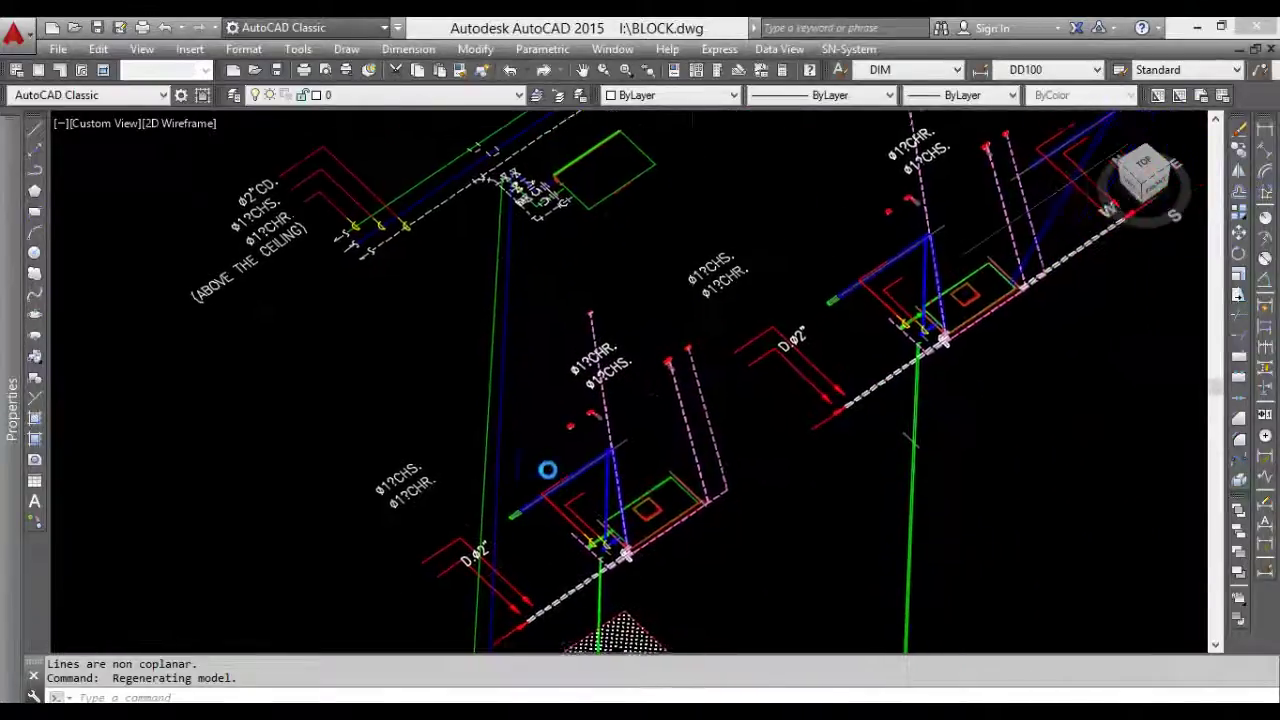
{"action": "scroll", "coordinate": [690, 445], "scroll_direction": "down", "scroll_amount": 4}
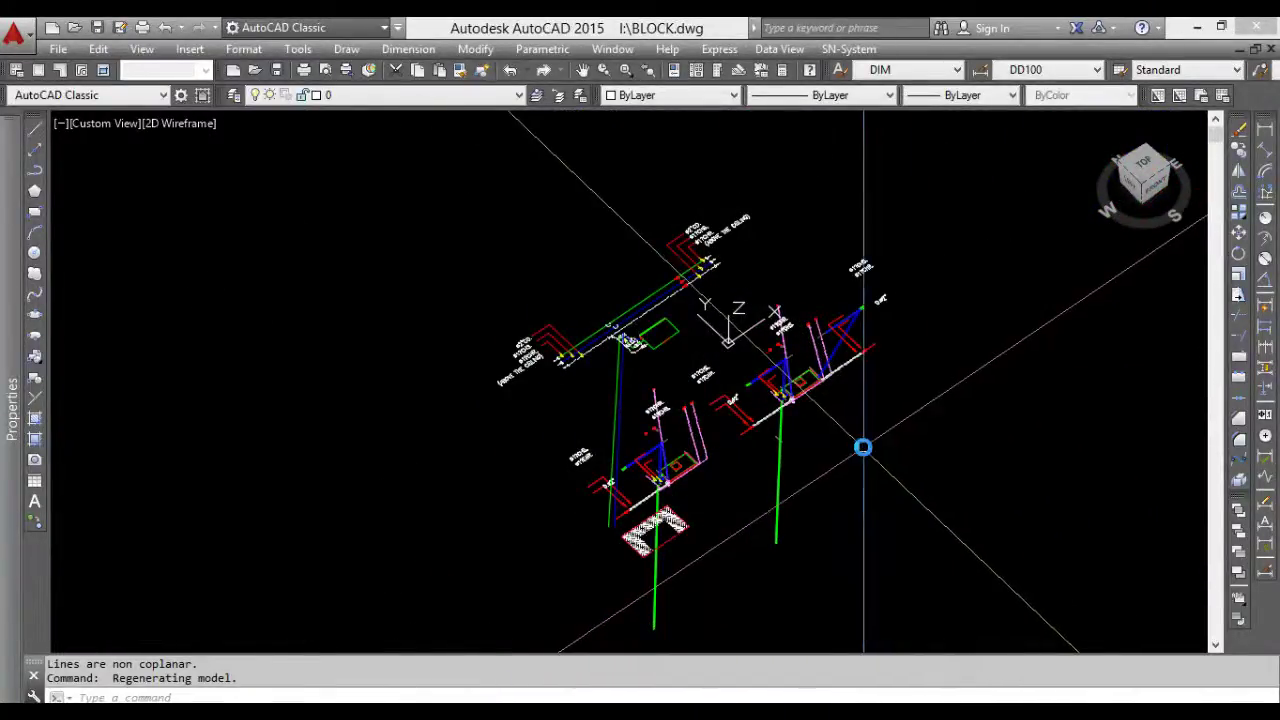
{"action": "scroll", "coordinate": [600, 550], "scroll_direction": "up", "scroll_amount": 5}
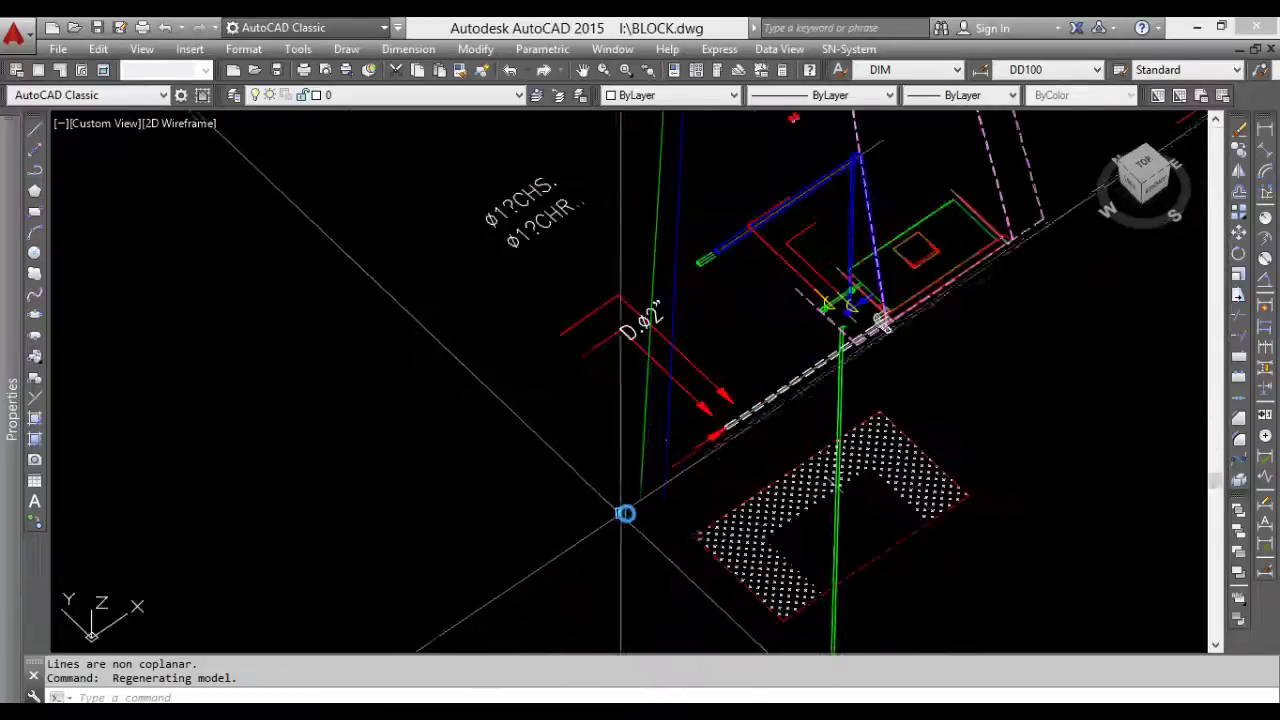
{"action": "left_click", "coordinate": [657, 500]}
{"action": "left_click", "coordinate": [651, 487]}
{"action": "scroll", "coordinate": [660, 271], "scroll_direction": "down", "scroll_amount": 5}
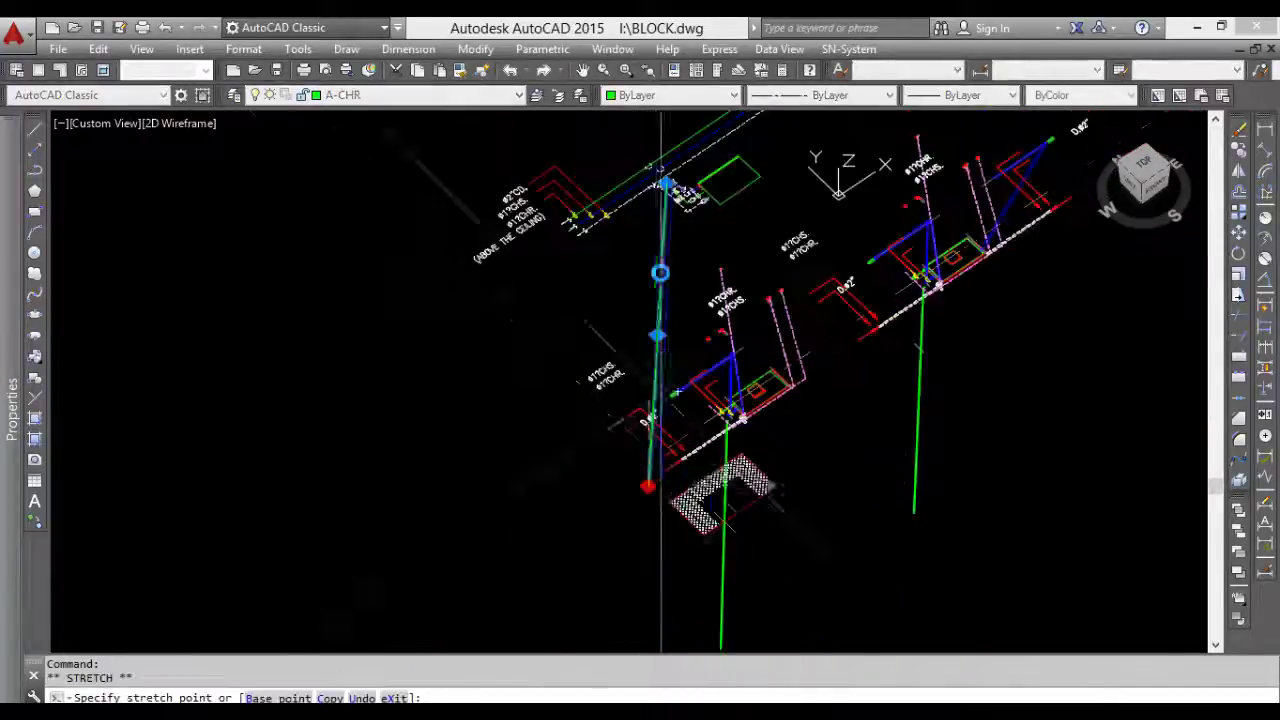
{"action": "scroll", "coordinate": [640, 149], "scroll_direction": "up", "scroll_amount": 3}
{"action": "scroll", "coordinate": [660, 230], "scroll_direction": "up", "scroll_amount": 3}
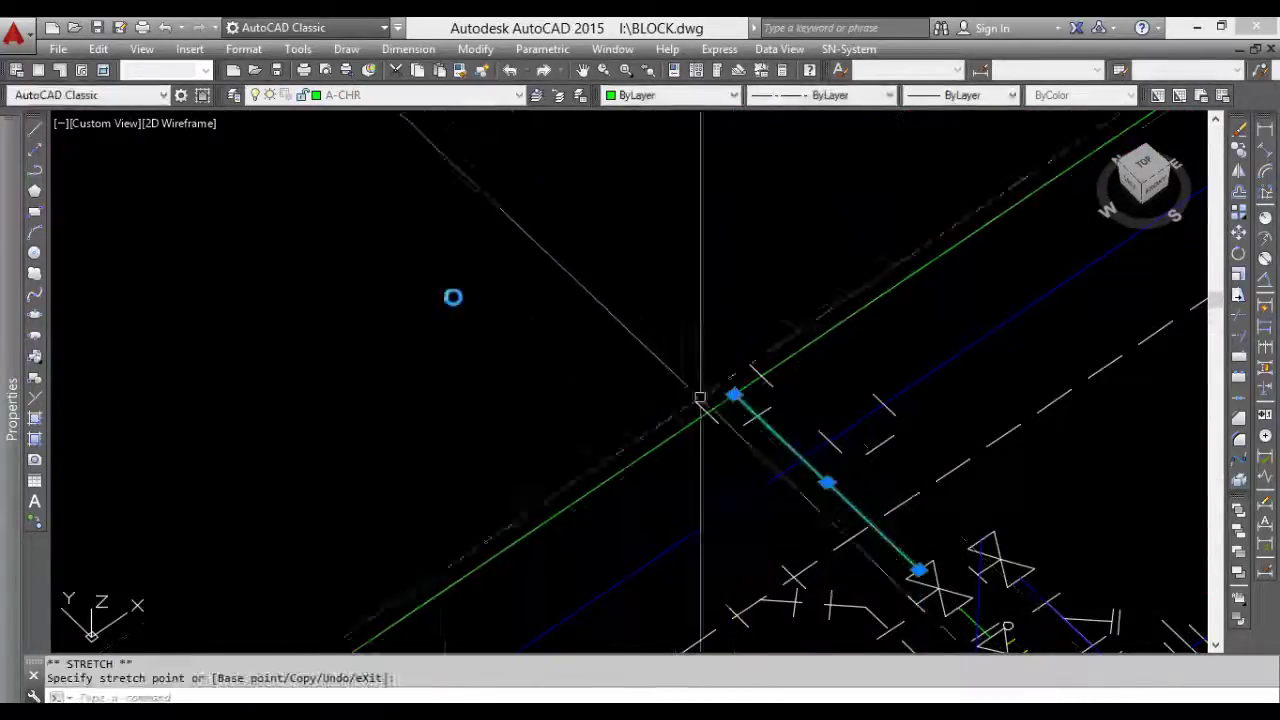
{"action": "key", "text": "Escape"}
{"action": "key", "text": "Escape"}
{"action": "middle_click_drag", "start_coordinate": [717, 375], "coordinate": [694, 329], "text": "shift"}
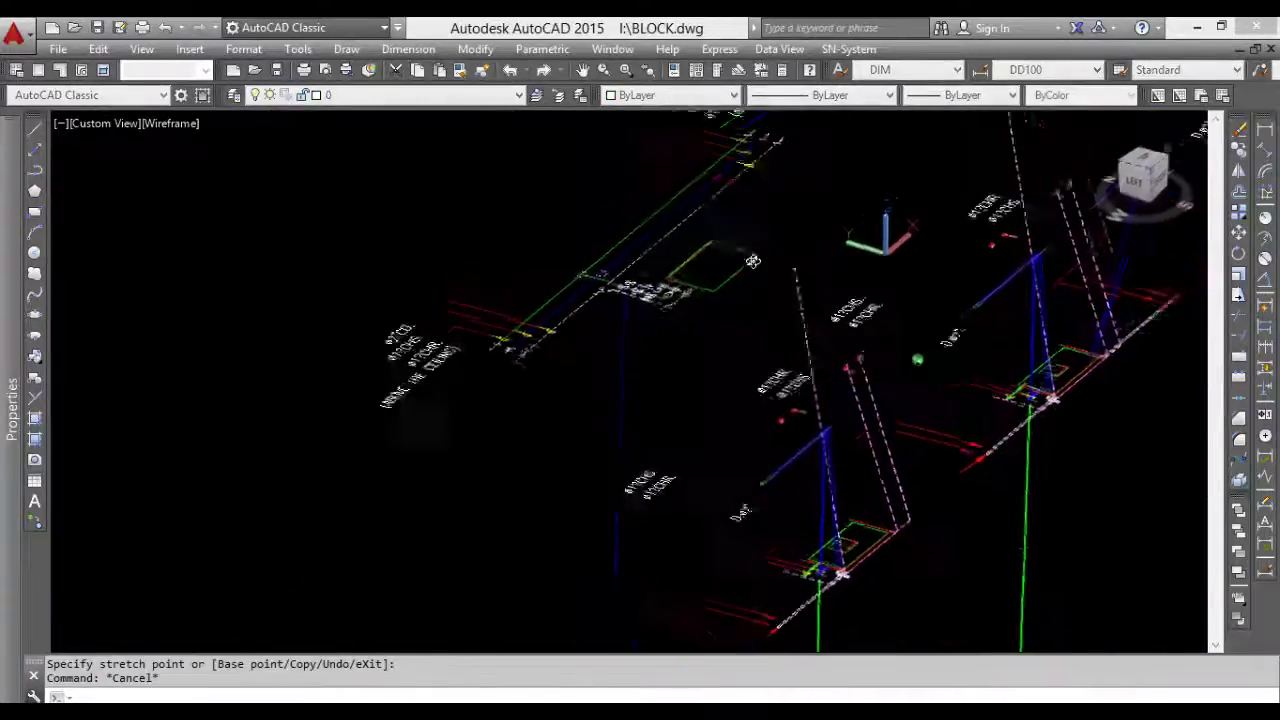
{"action": "middle_click_drag", "start_coordinate": [725, 285], "coordinate": [690, 325], "text": "shift"}
{"action": "scroll", "coordinate": [715, 300], "scroll_direction": "down", "scroll_amount": 5}
{"action": "scroll", "coordinate": [708, 305], "scroll_direction": "up", "scroll_amount": 5}
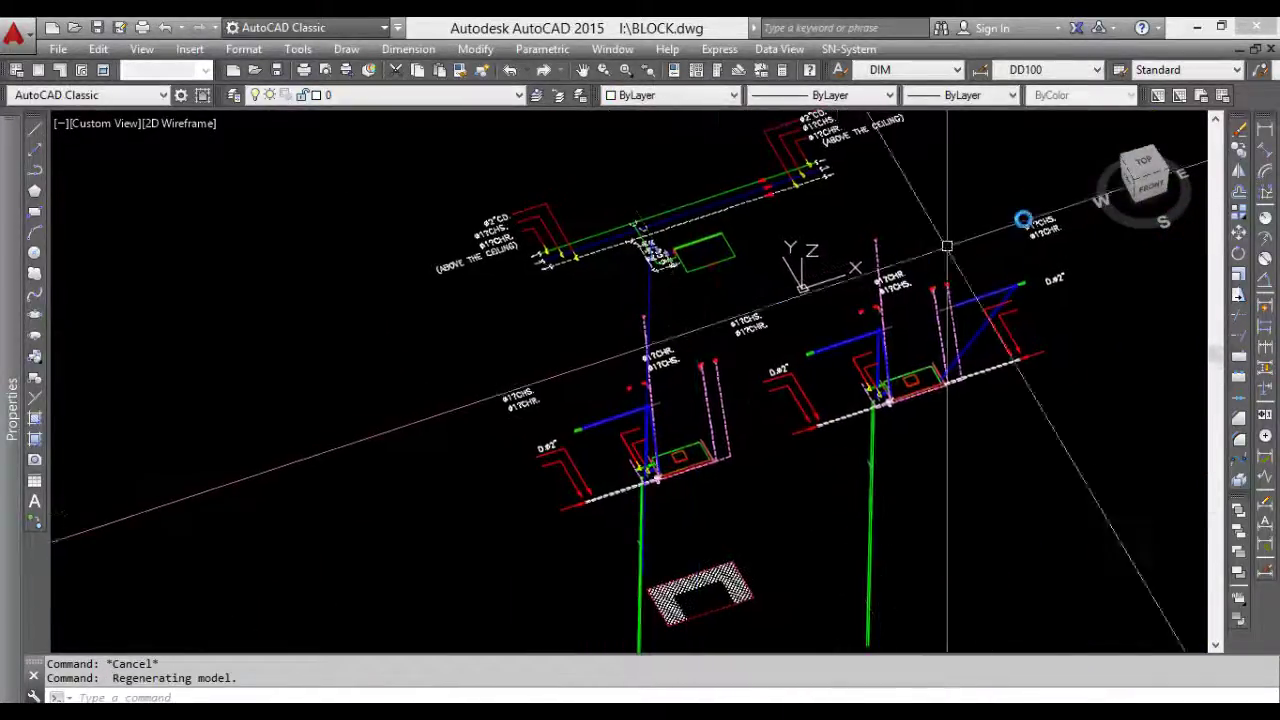
Step: From Top view, Express-Flatten all 949 objects, answering No to removing hidden lines
{"action": "left_click", "coordinate": [1147, 168]}
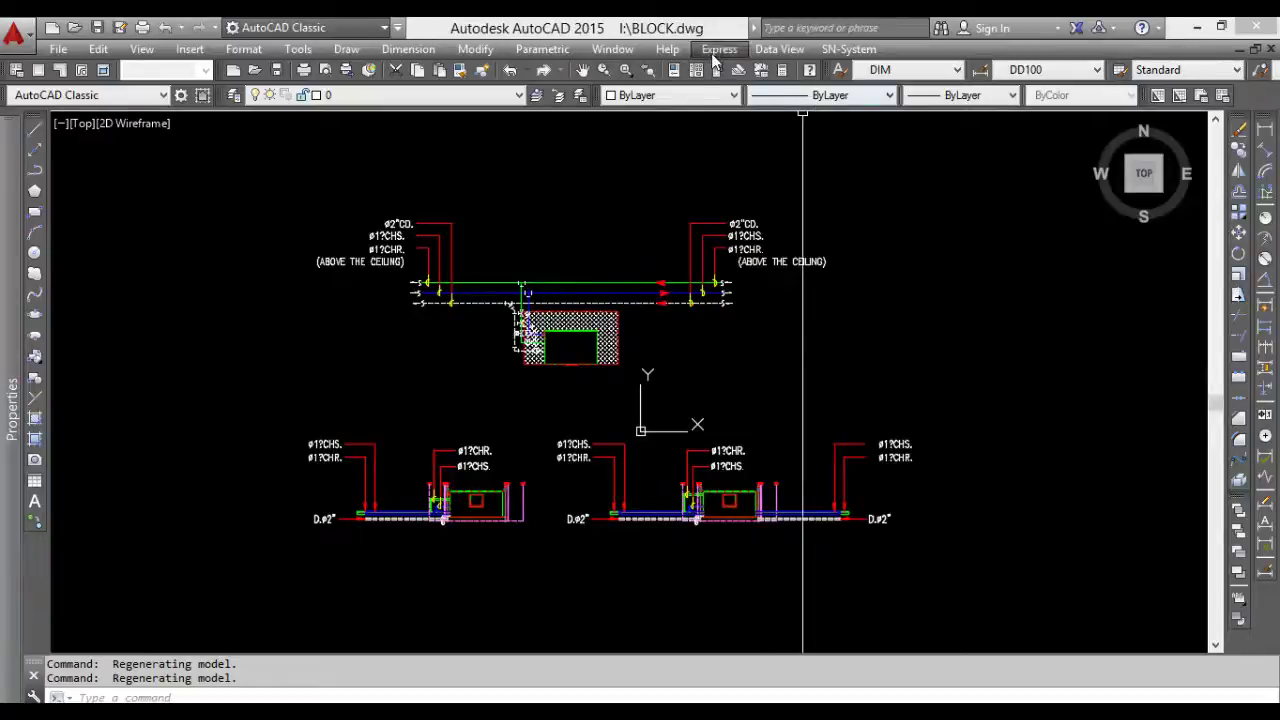
{"action": "left_click", "coordinate": [716, 50]}
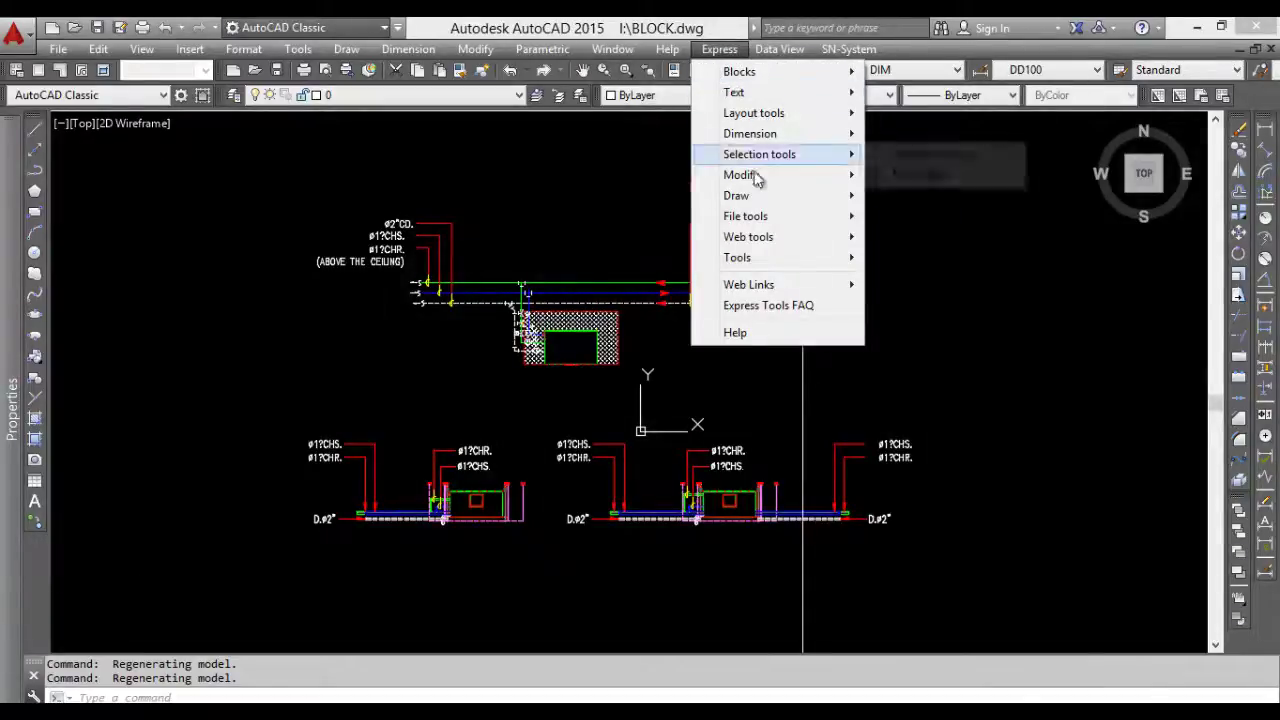
{"action": "mouse_move", "coordinate": [741, 175]}
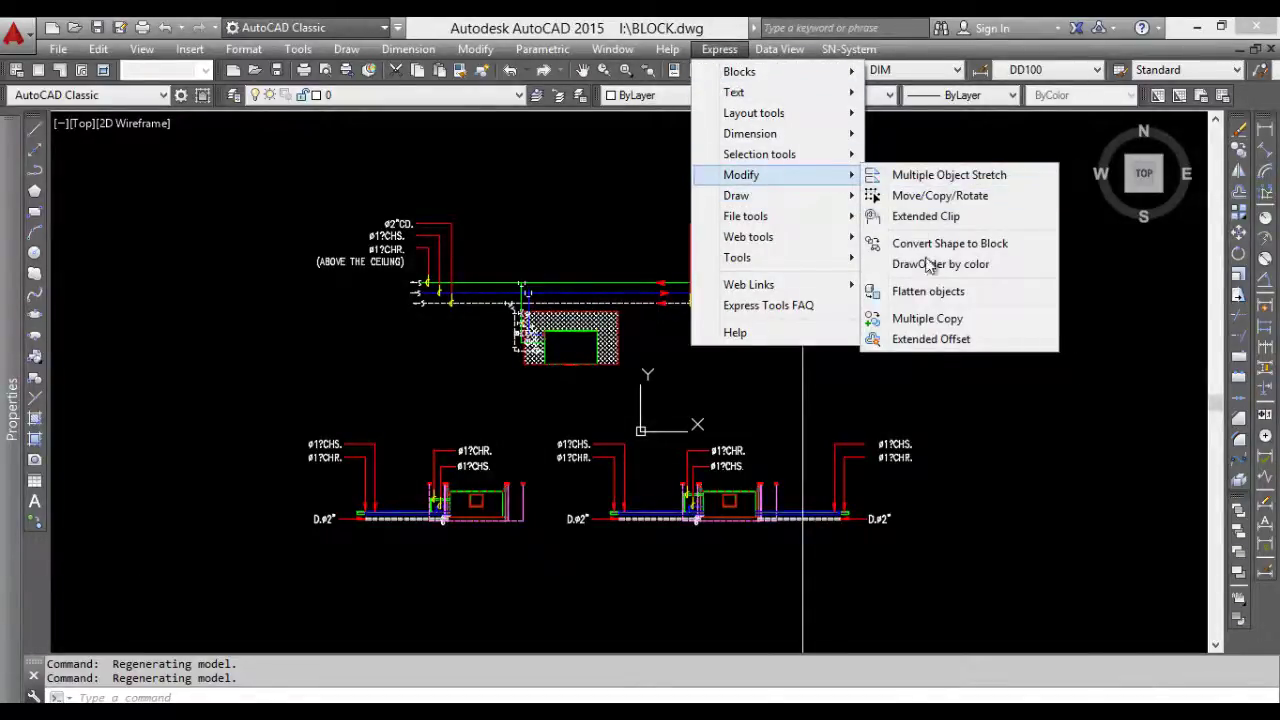
{"action": "left_click", "coordinate": [940, 300]}
{"action": "scroll", "coordinate": [940, 300], "scroll_direction": "down", "scroll_amount": 4}
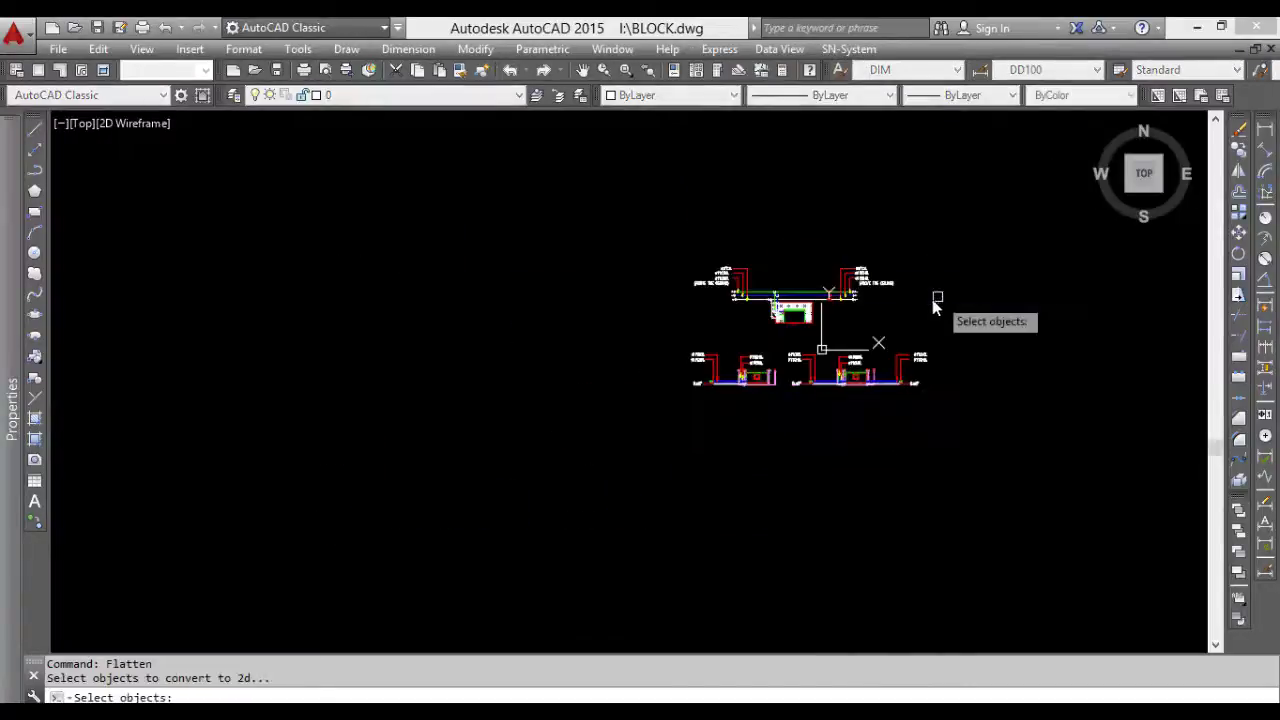
{"action": "left_click", "coordinate": [608, 226]}
{"action": "left_click", "coordinate": [1014, 452]}
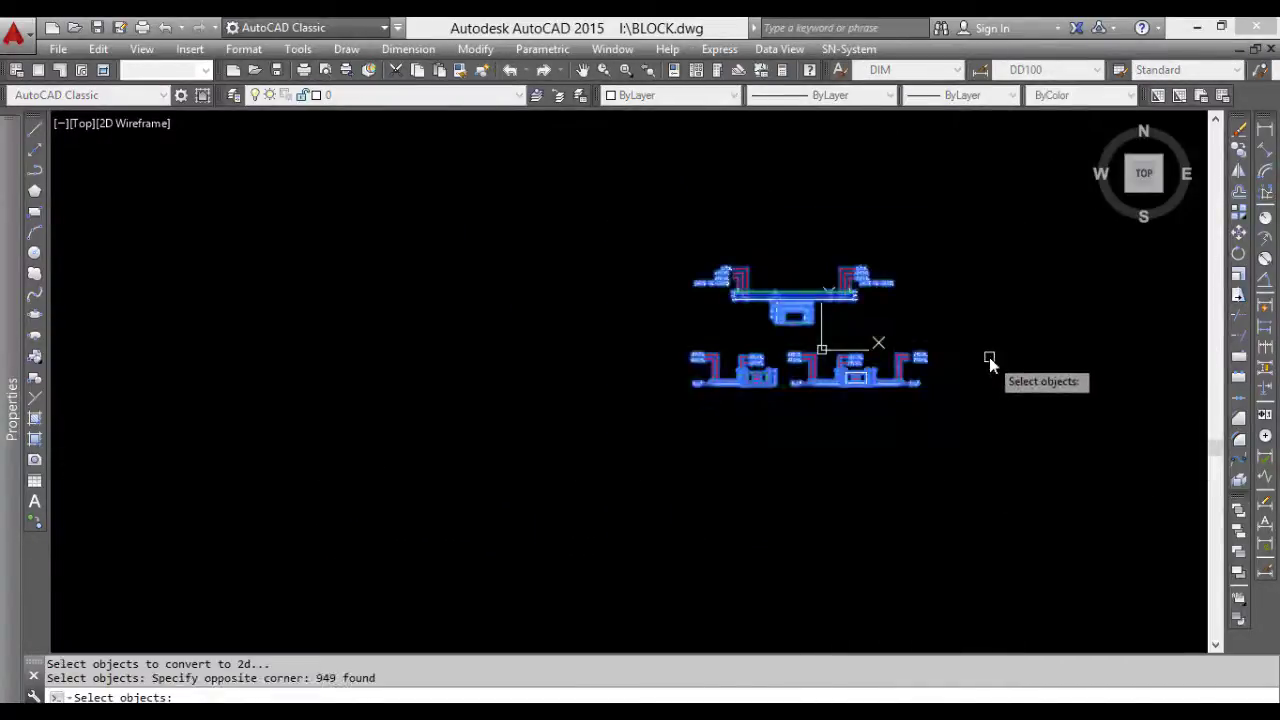
{"action": "key", "text": "Return"}
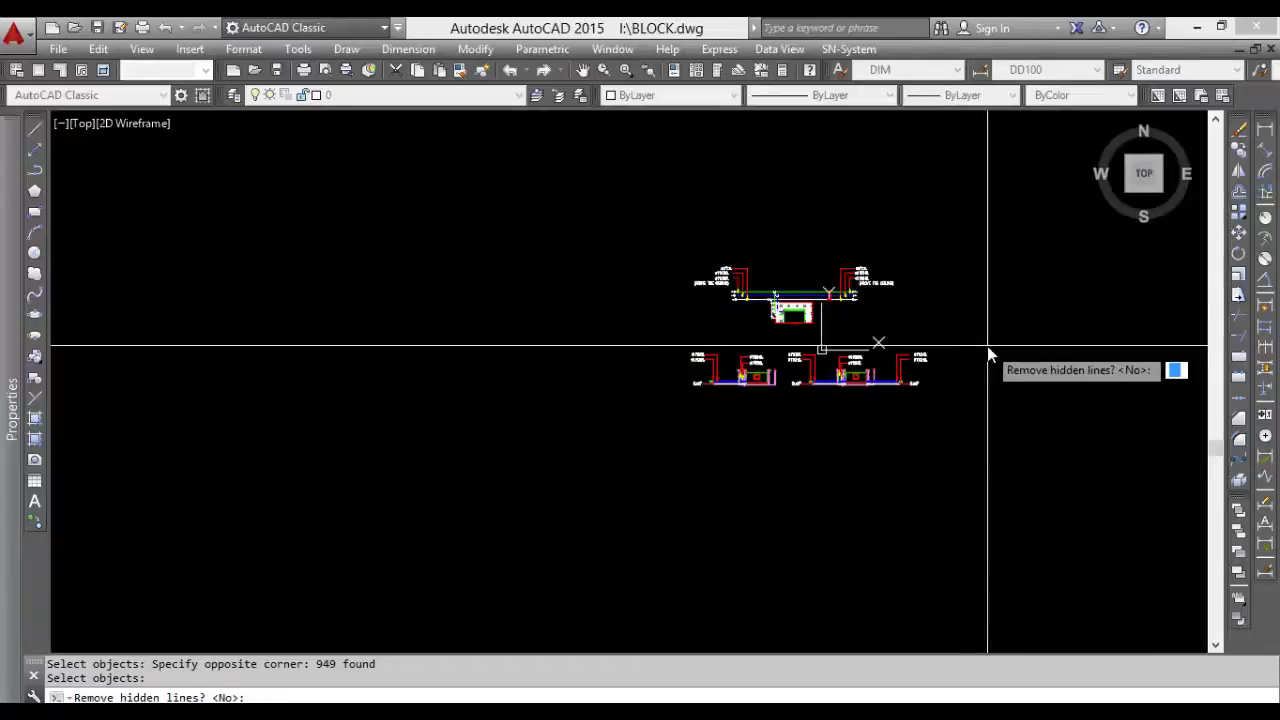
{"action": "key", "text": "Return"}
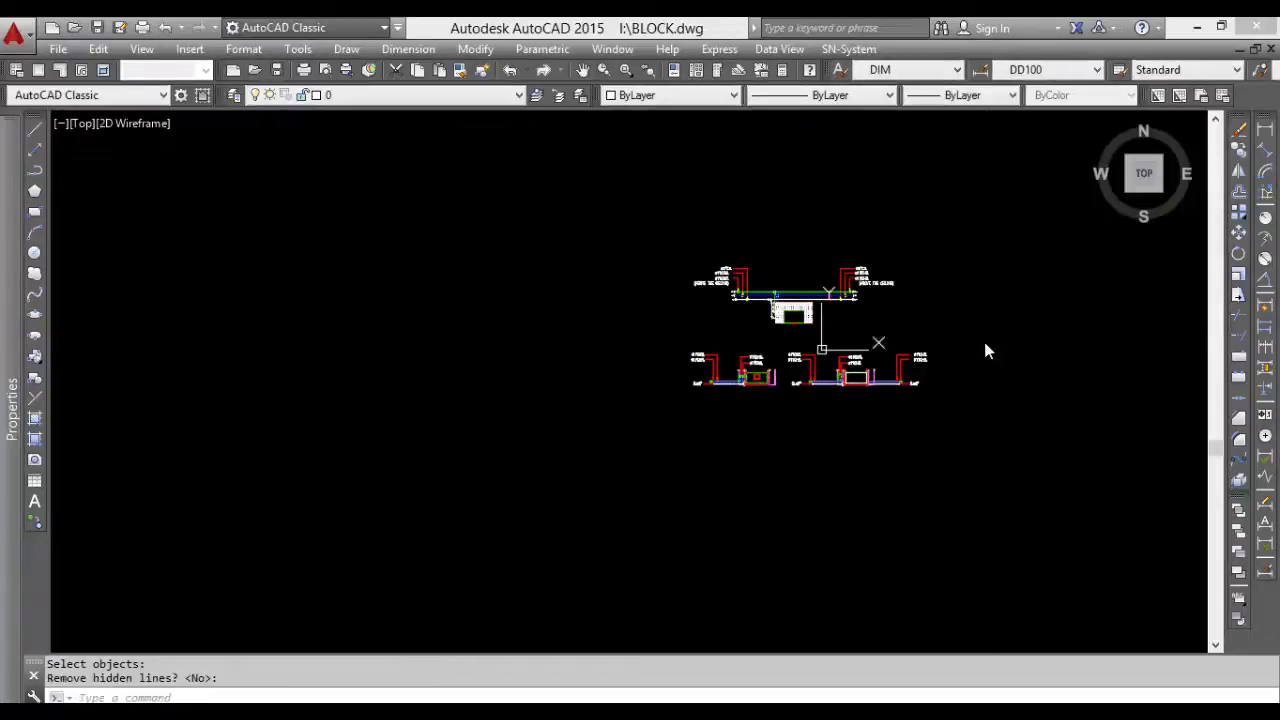
{"action": "middle_click", "coordinate": [977, 345]}
{"action": "middle_click", "coordinate": [977, 345]}
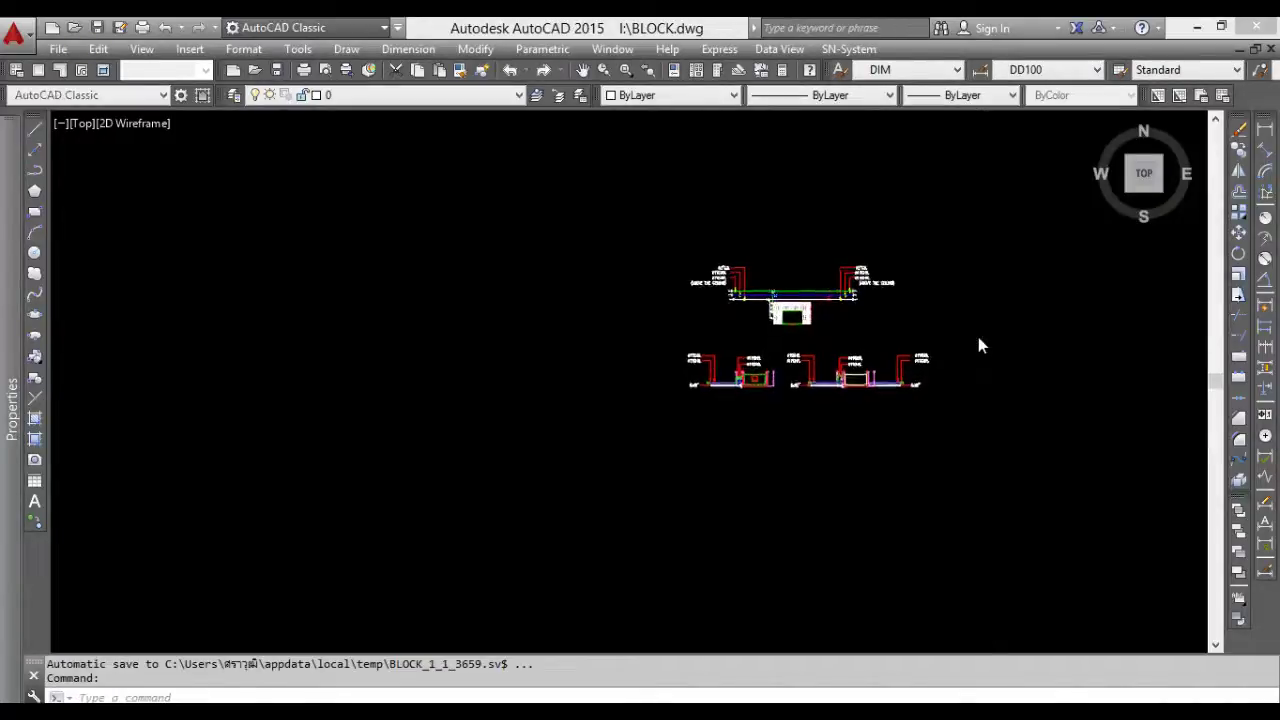
{"action": "middle_click", "coordinate": [657, 428]}
{"action": "middle_click", "coordinate": [657, 428]}
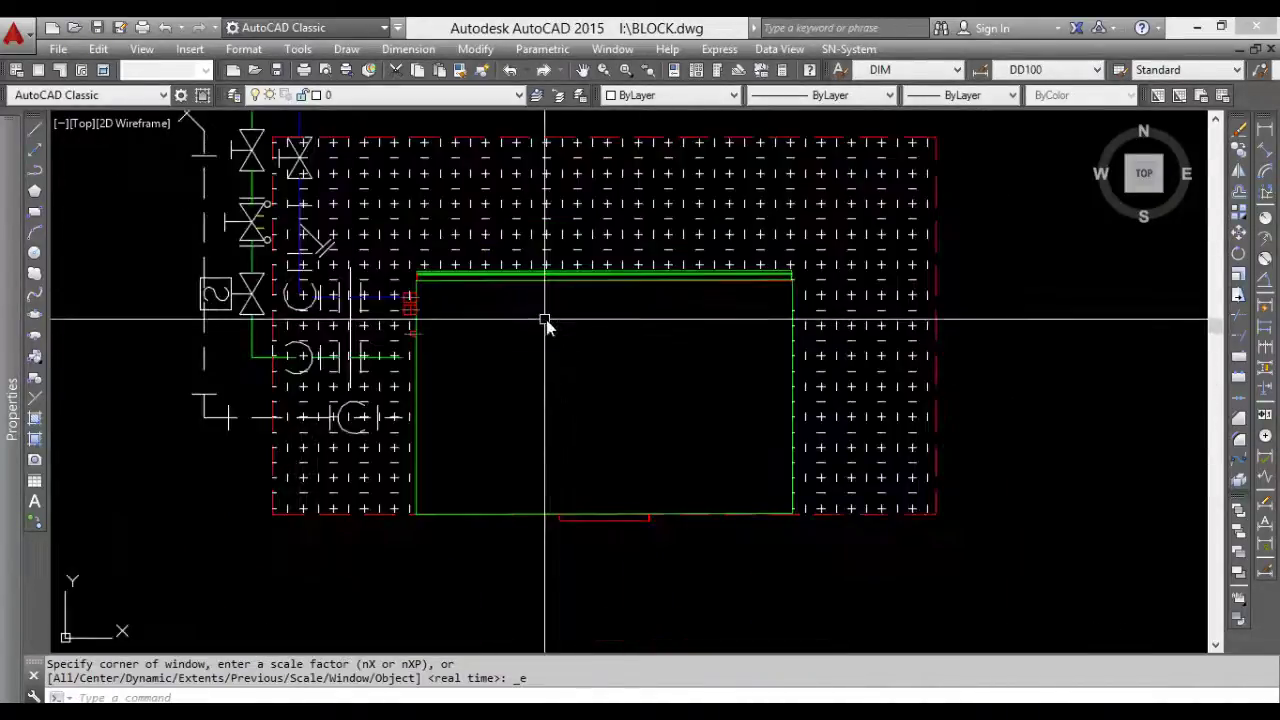
{"action": "mouse_move", "coordinate": [600, 414]}
{"action": "middle_mouse_down", "text": "shift"}
{"action": "mouse_move", "coordinate": [680, 216]}
{"action": "mouse_move", "coordinate": [656, 432]}
{"action": "mouse_move", "coordinate": [689, 457]}
{"action": "middle_mouse_up", "text": "shift"}
{"action": "scroll", "coordinate": [540, 389], "scroll_direction": "up", "scroll_amount": 5}
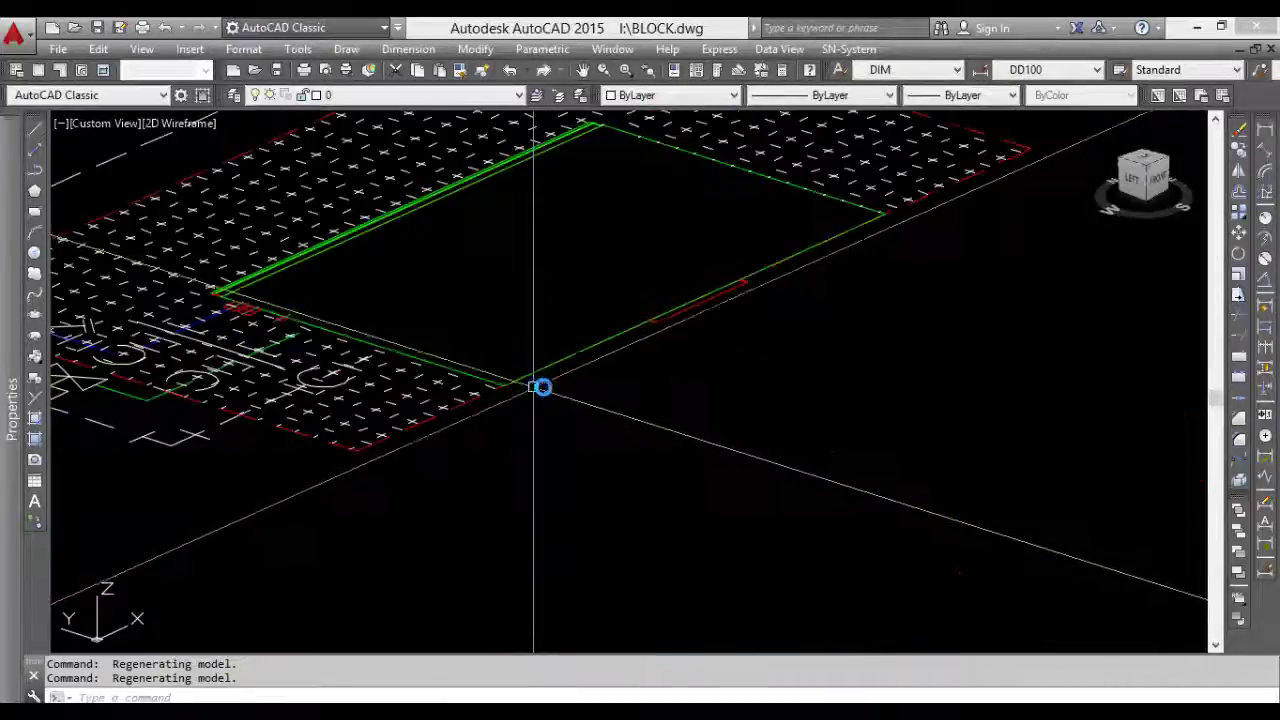
{"action": "scroll", "coordinate": [541, 387], "scroll_direction": "down", "scroll_amount": 3}
{"action": "scroll", "coordinate": [606, 403], "scroll_direction": "down", "scroll_amount": 3}
{"action": "left_click", "coordinate": [606, 403]}
{"action": "key", "text": "Escape"}
{"action": "key", "text": "Escape"}
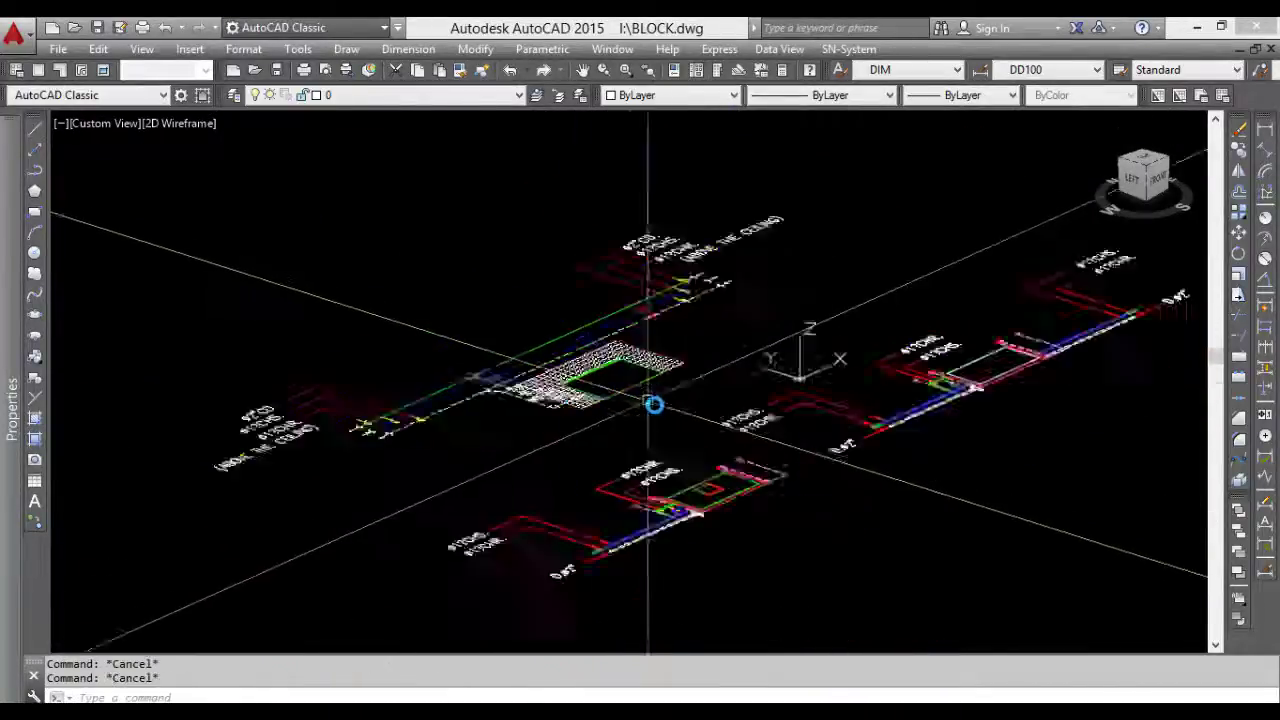
{"action": "middle_click_drag", "start_coordinate": [652, 404], "coordinate": [563, 391], "text": "shift"}
{"action": "scroll", "coordinate": [494, 363], "scroll_direction": "up", "scroll_amount": 5}
{"action": "mouse_move", "coordinate": [494, 363]}
{"action": "middle_mouse_down", "text": "shift"}
{"action": "mouse_move", "coordinate": [540, 471]}
{"action": "mouse_move", "coordinate": [540, 460]}
{"action": "middle_mouse_up", "text": "shift"}
{"action": "type", "text": "f"}
{"action": "key", "text": "Return"}
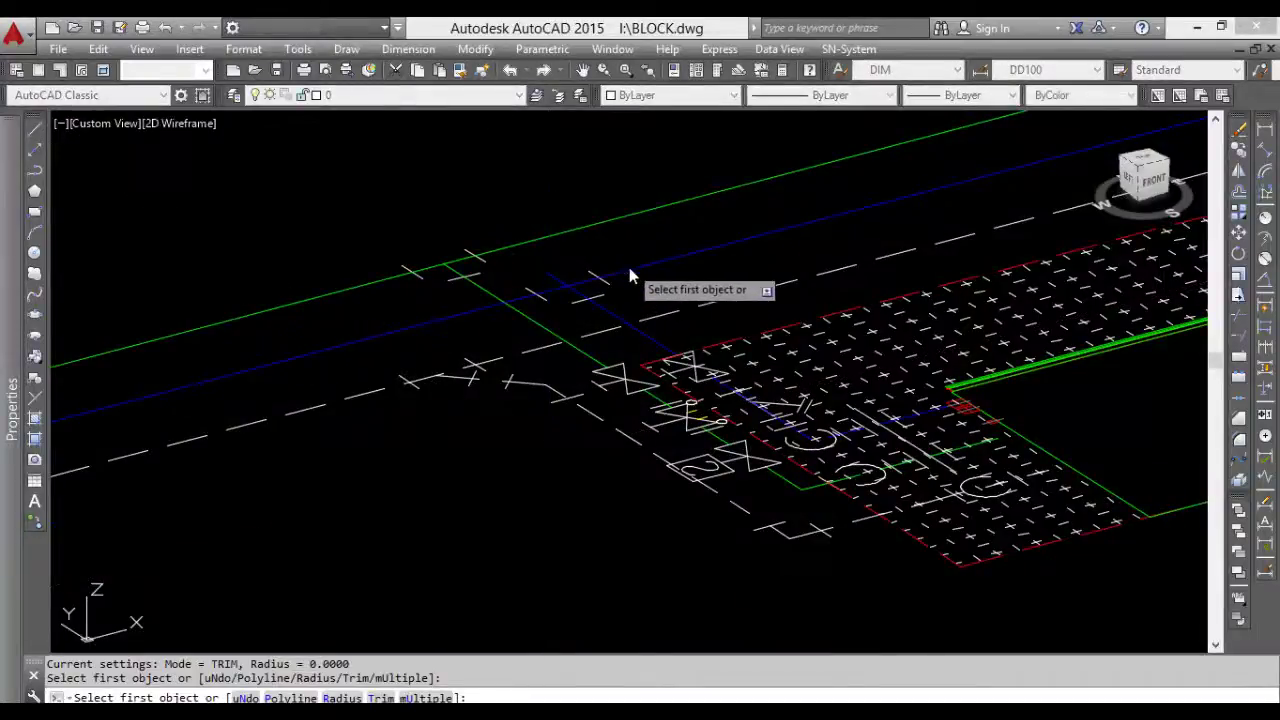
{"action": "left_click", "coordinate": [592, 290]}
{"action": "scroll", "coordinate": [740, 383], "scroll_direction": "down", "scroll_amount": 4}
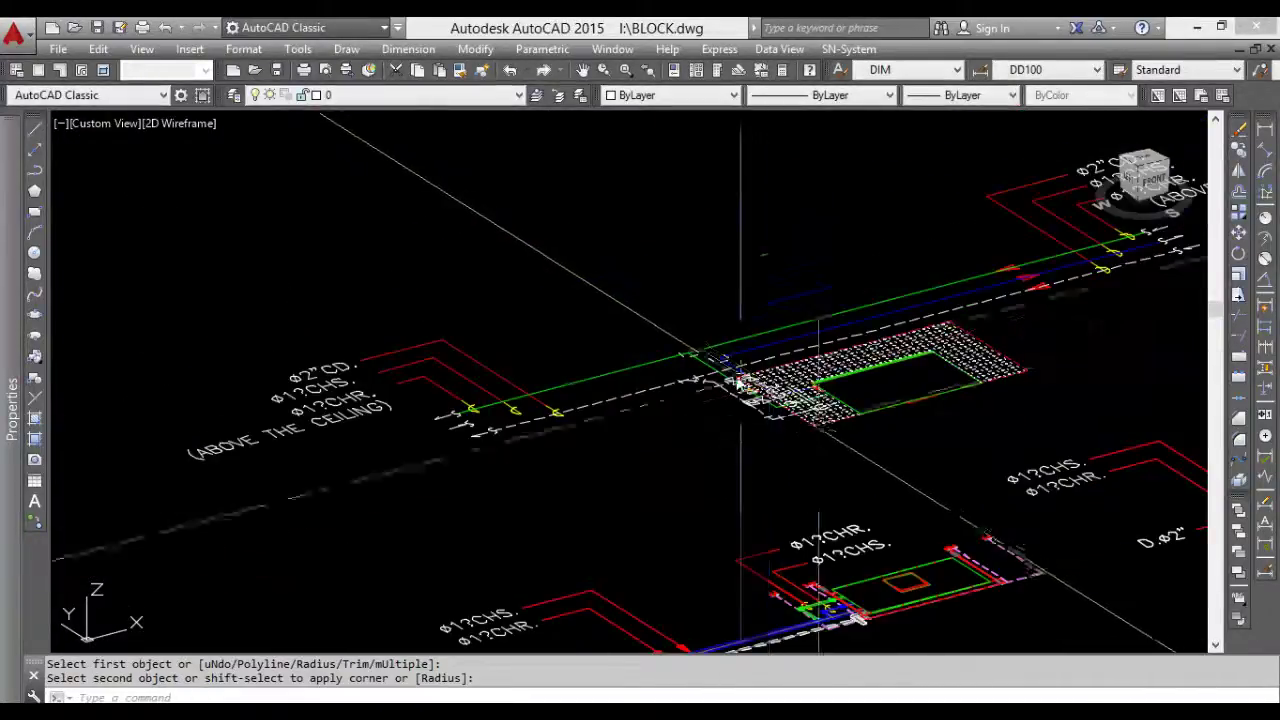
{"action": "scroll", "coordinate": [740, 383], "scroll_direction": "up", "scroll_amount": 5}
{"action": "scroll", "coordinate": [731, 380], "scroll_direction": "up", "scroll_amount": 2}
{"action": "key", "text": "ctrl+z"}
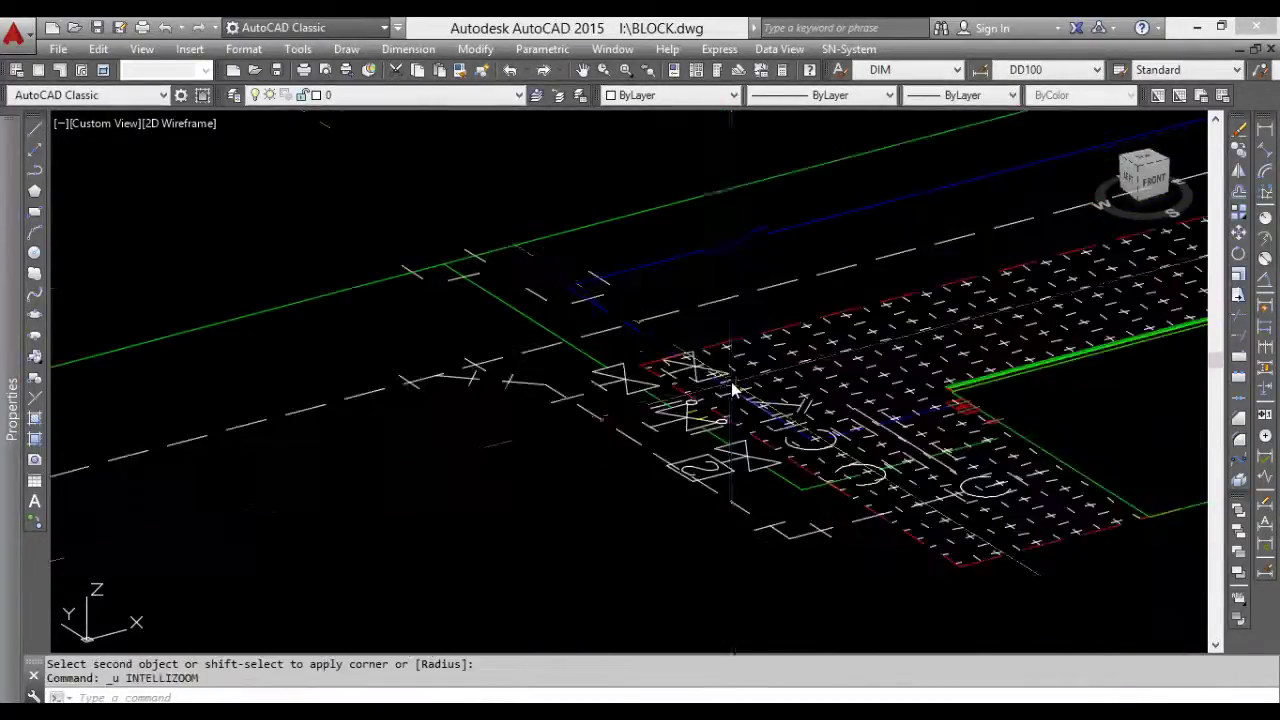
{"action": "key", "text": "ctrl+z"}
{"action": "key", "text": "ctrl+z"}
{"action": "key", "text": "ctrl+z"}
{"action": "key", "text": "ctrl+z"}
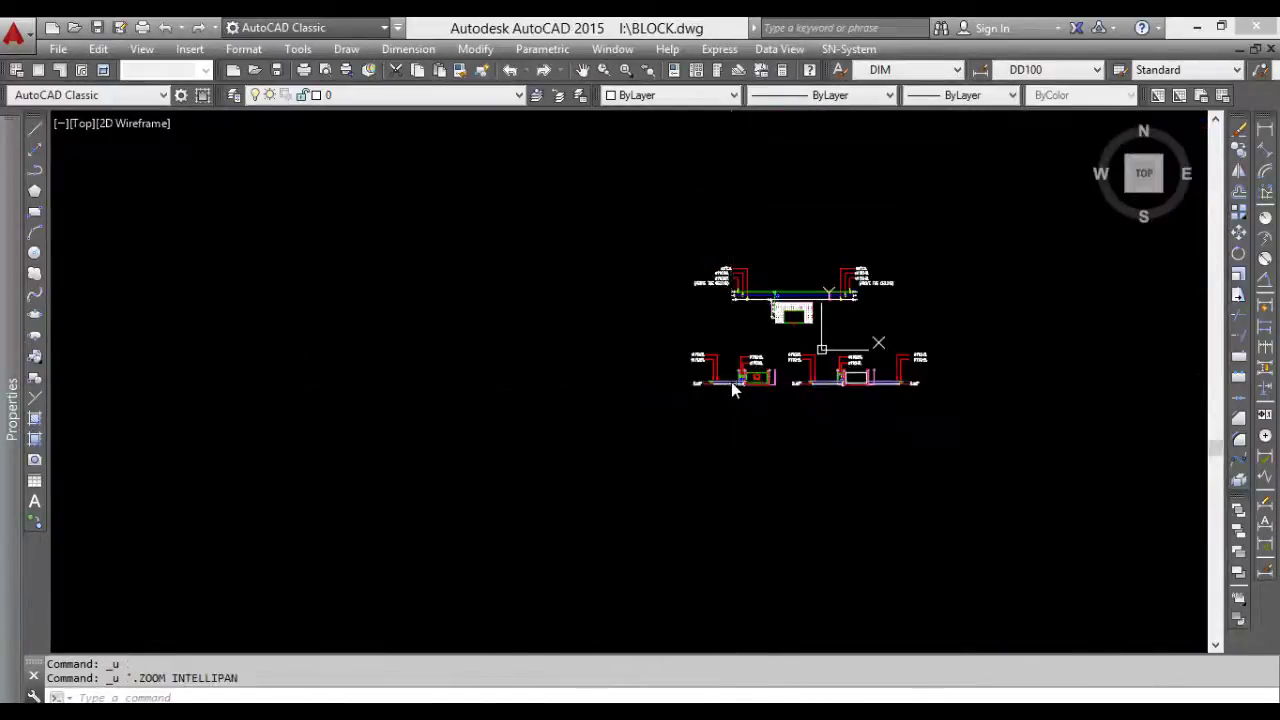
{"action": "key", "text": "ctrl+z"}
{"action": "key", "text": "ctrl+z"}
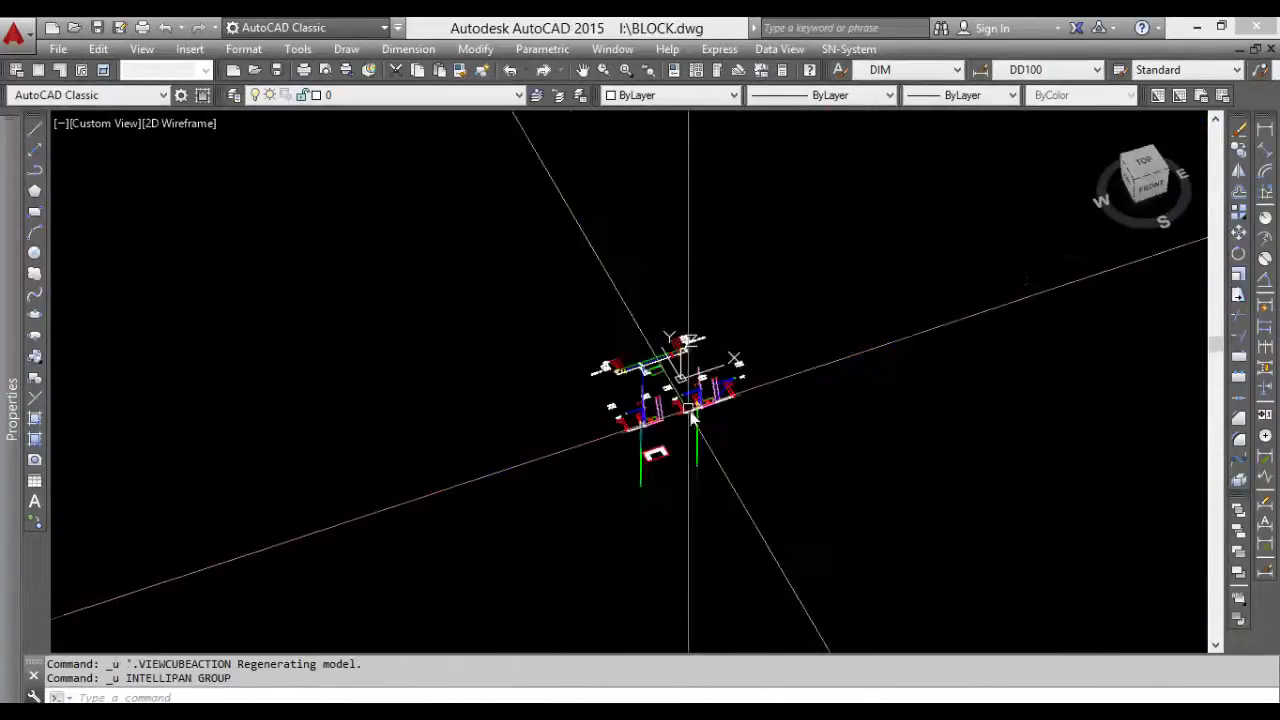
Step: Orbit to a near-front view and window-select all 949 piping objects
{"action": "mouse_move", "coordinate": [692, 418]}
{"action": "middle_mouse_down", "text": "shift"}
{"action": "mouse_move", "coordinate": [609, 477]}
{"action": "mouse_move", "coordinate": [577, 471]}
{"action": "mouse_move", "coordinate": [777, 317]}
{"action": "mouse_move", "coordinate": [647, 381]}
{"action": "mouse_move", "coordinate": [614, 437]}
{"action": "mouse_move", "coordinate": [688, 434]}
{"action": "mouse_move", "coordinate": [703, 451]}
{"action": "mouse_move", "coordinate": [752, 452]}
{"action": "mouse_move", "coordinate": [766, 440]}
{"action": "mouse_move", "coordinate": [693, 440]}
{"action": "middle_mouse_up", "text": "shift"}
{"action": "scroll", "coordinate": [663, 429], "scroll_direction": "up", "scroll_amount": 4}
{"action": "key", "text": "Escape"}
{"action": "key", "text": "Escape"}
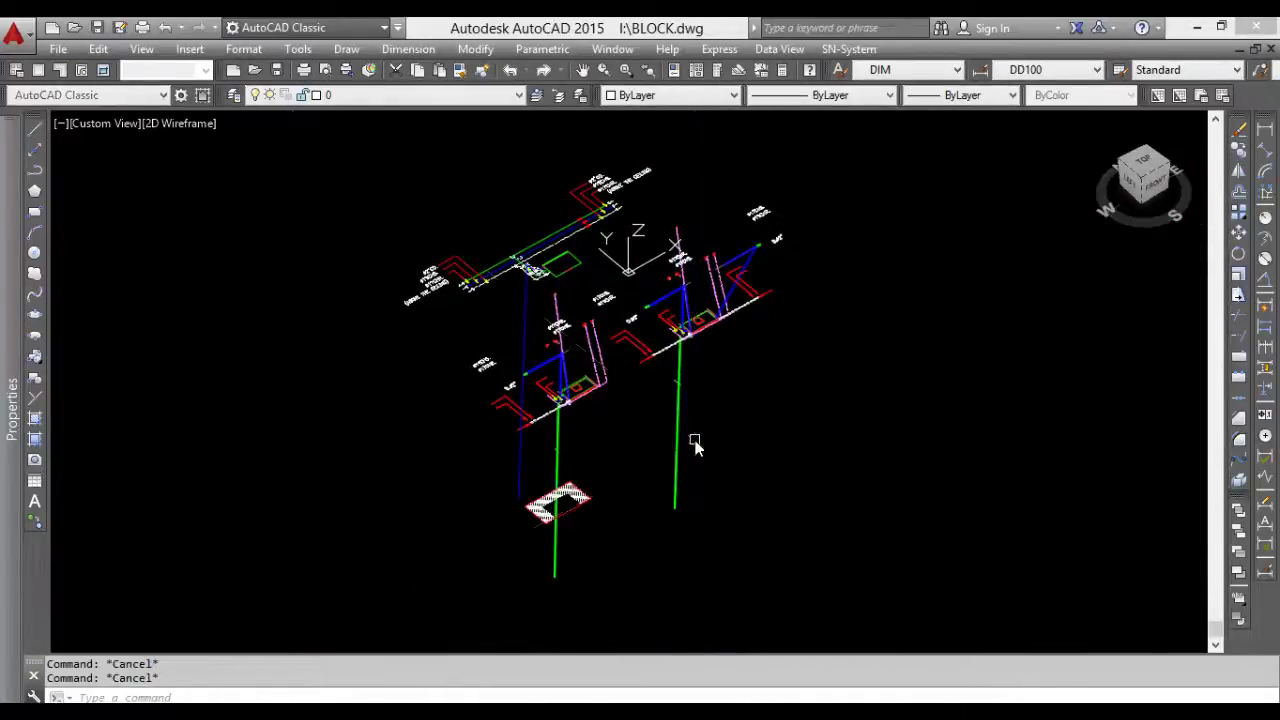
{"action": "scroll", "coordinate": [698, 437], "scroll_direction": "down", "scroll_amount": 2}
{"action": "type", "text": "au"}
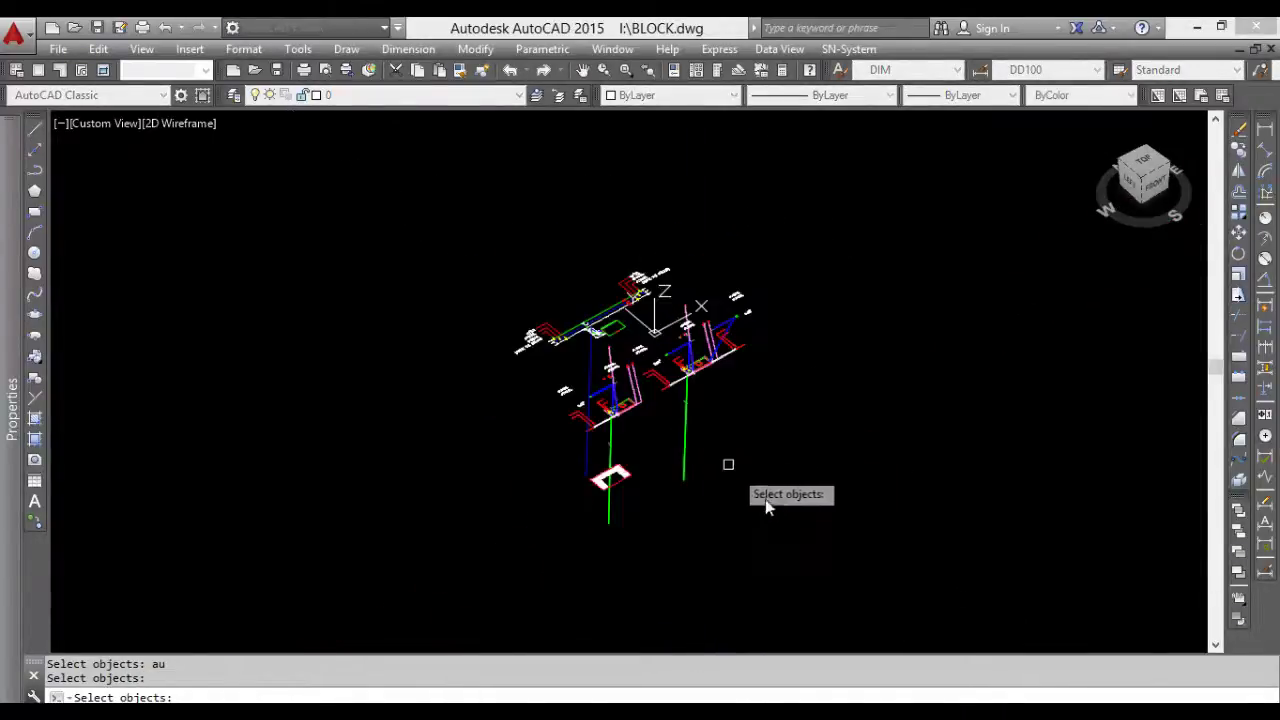
{"action": "left_click", "coordinate": [772, 550]}
{"action": "left_click", "coordinate": [644, 417]}
{"action": "left_click", "coordinate": [786, 229]}
{"action": "left_click", "coordinate": [337, 543]}
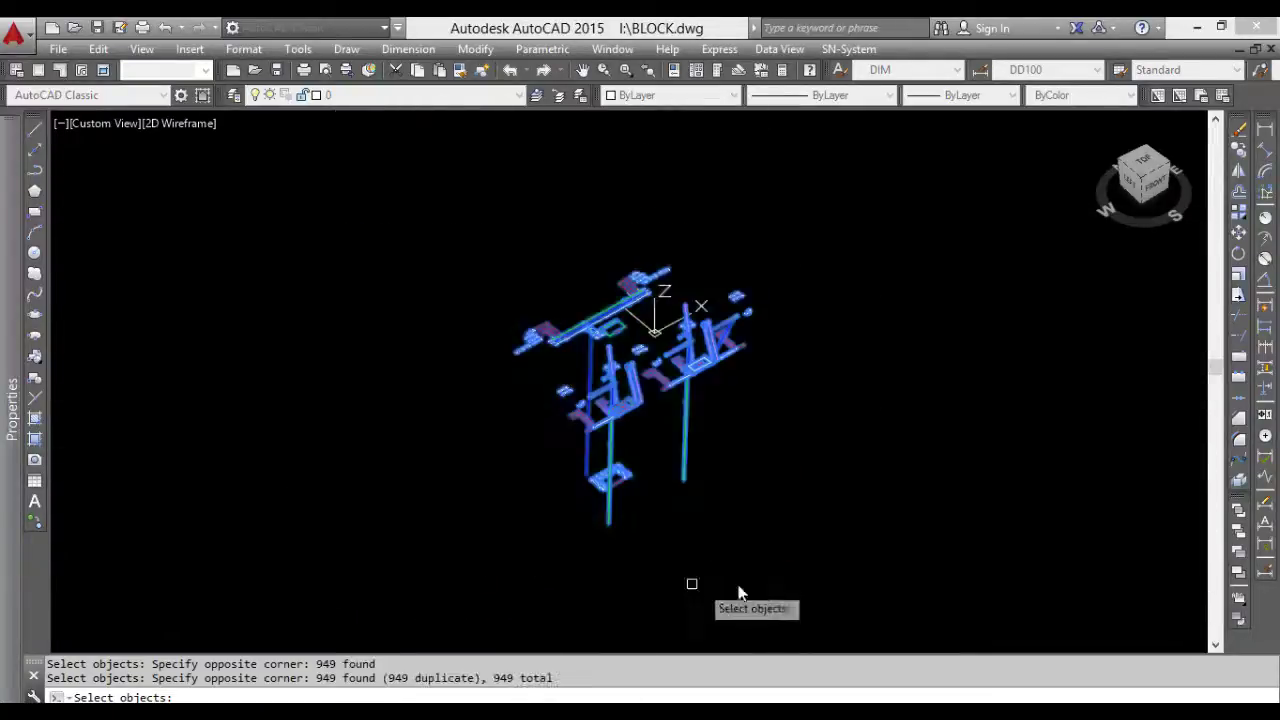
{"action": "left_click", "coordinate": [798, 578]}
{"action": "left_click", "coordinate": [530, 400]}
{"action": "scroll", "coordinate": [571, 494], "scroll_direction": "up", "scroll_amount": 2}
{"action": "scroll", "coordinate": [513, 432], "scroll_direction": "down", "scroll_amount": 2}
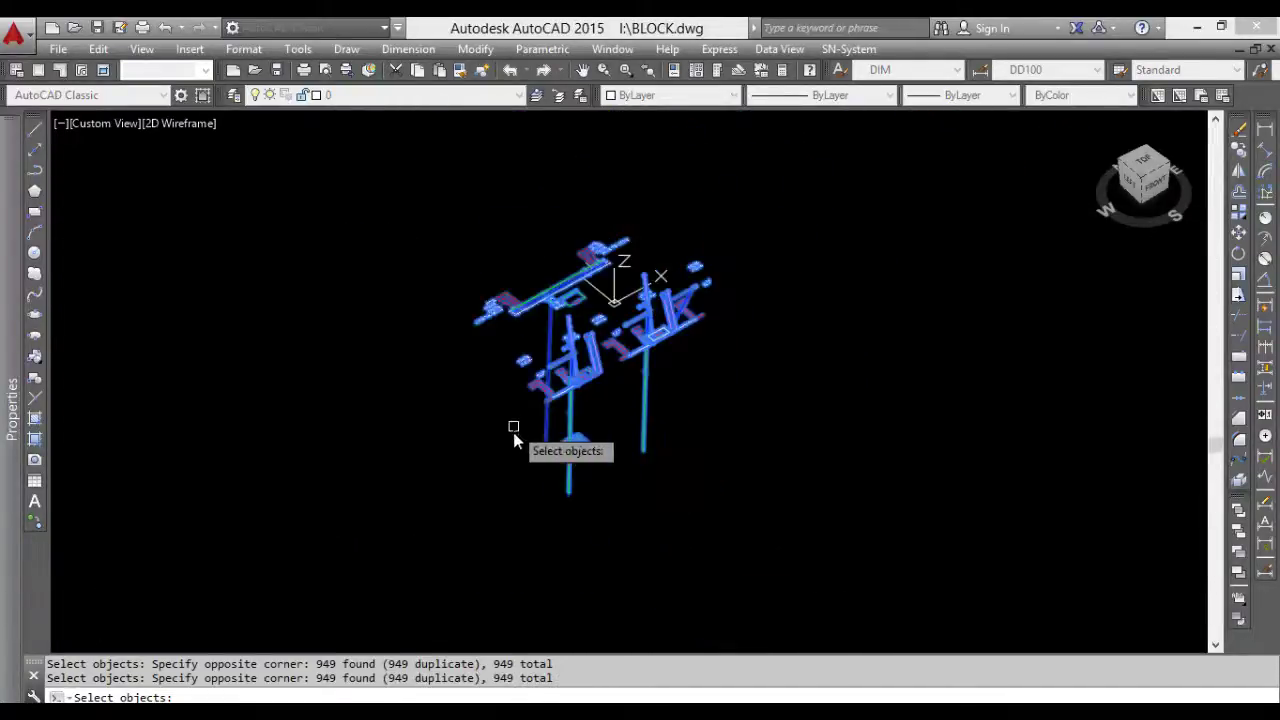
{"action": "key", "text": "Return"}
Step: Move the selection by a displacement of 0, 0, 1e99 from a picked base point
{"action": "left_click", "coordinate": [519, 473]}
{"action": "scroll", "coordinate": [517, 445], "scroll_direction": "up", "scroll_amount": 3}
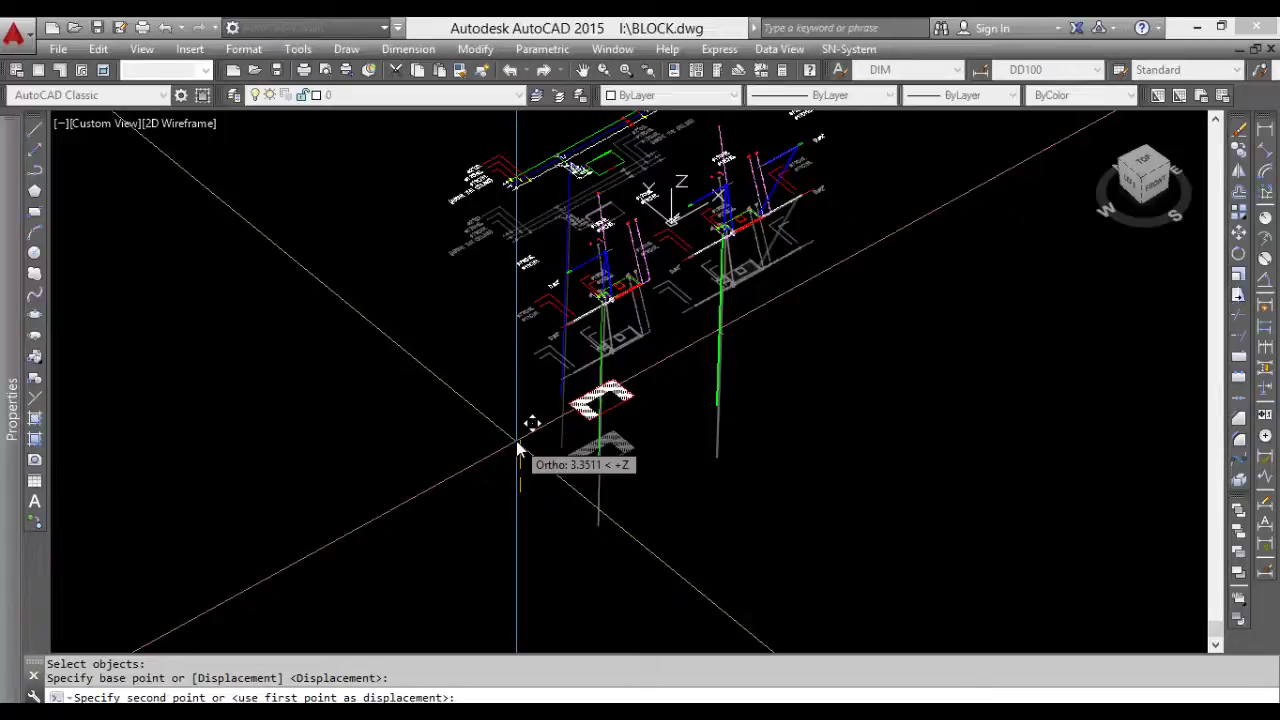
{"action": "type", "text": "0"}
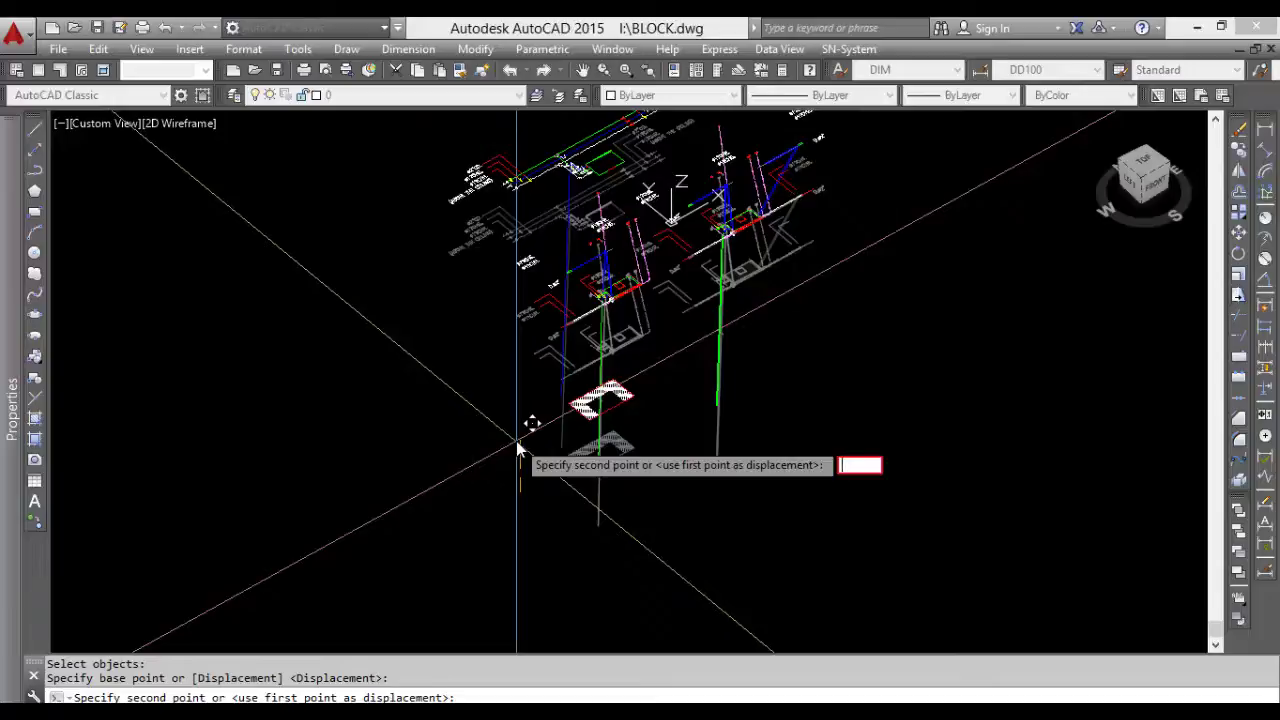
{"action": "key", "text": "Tab"}
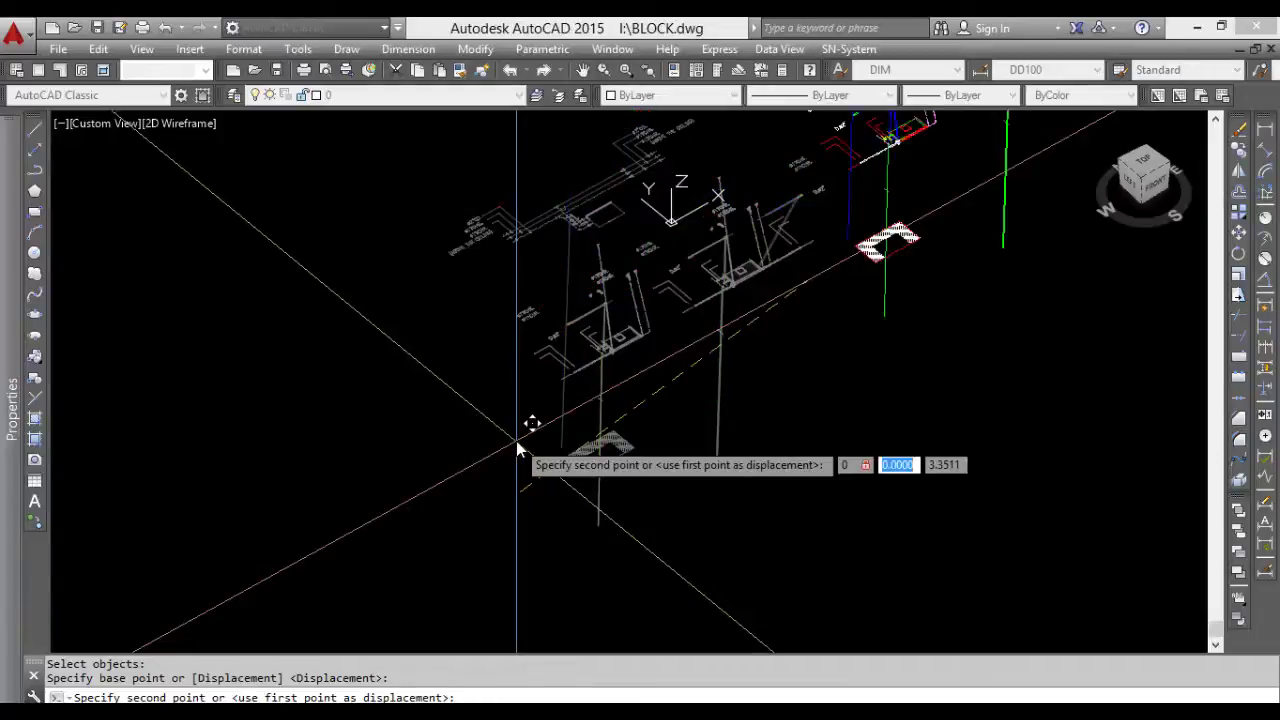
{"action": "key", "text": "Tab"}
{"action": "type", "text": "1e99"}
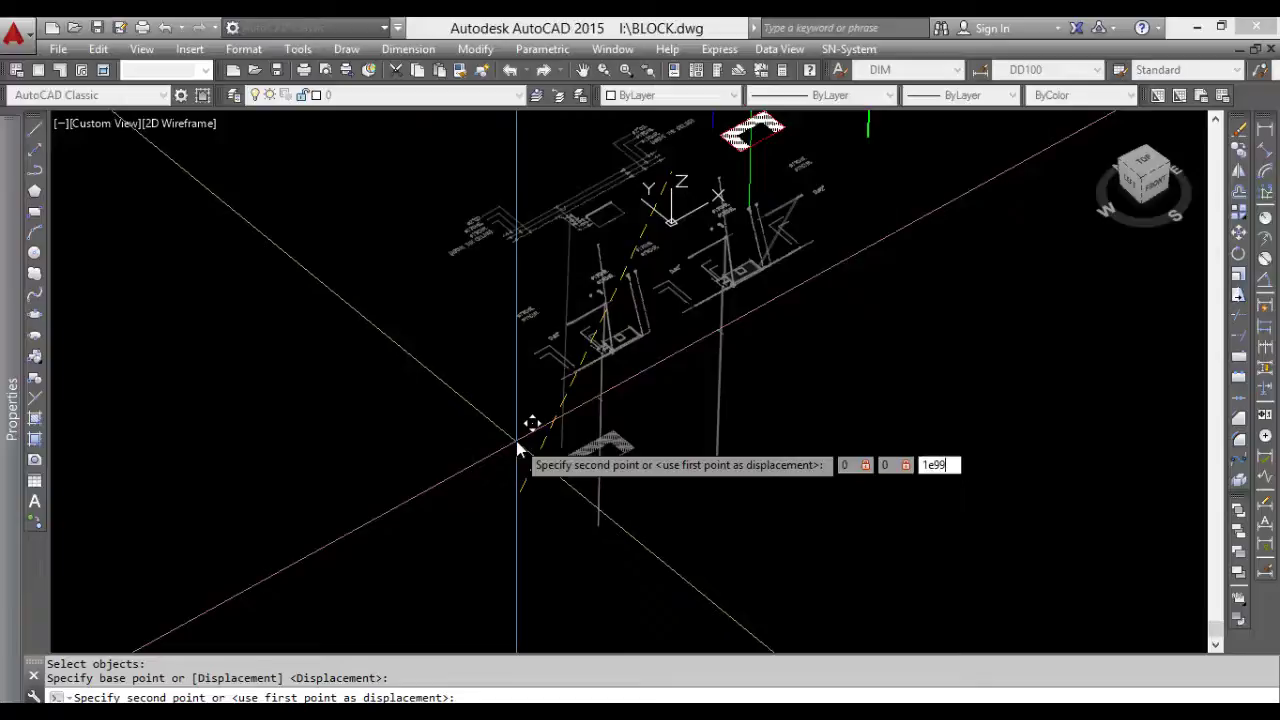
{"action": "key", "text": "Return"}
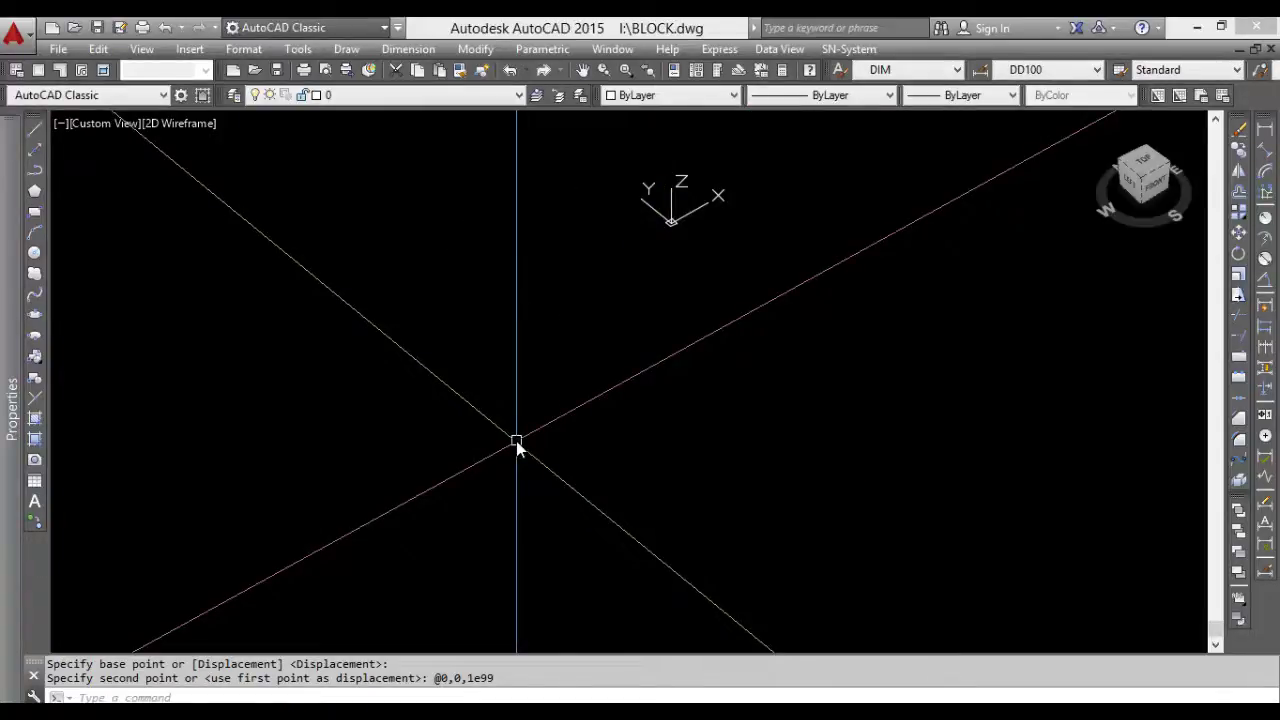
Step: Restart MOVE and reselect the previous 949 objects with the P option
{"action": "key", "text": "Return"}
{"action": "type", "text": "au"}
{"action": "key", "text": "Return"}
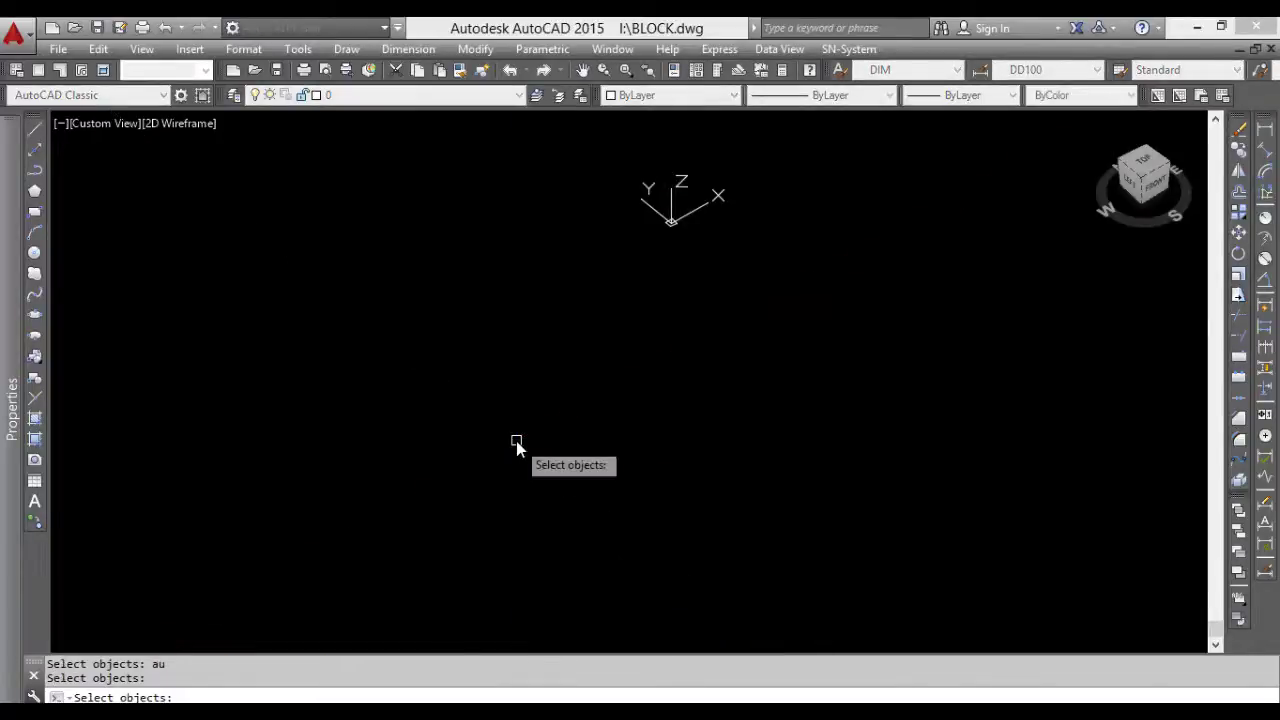
{"action": "type", "text": "p"}
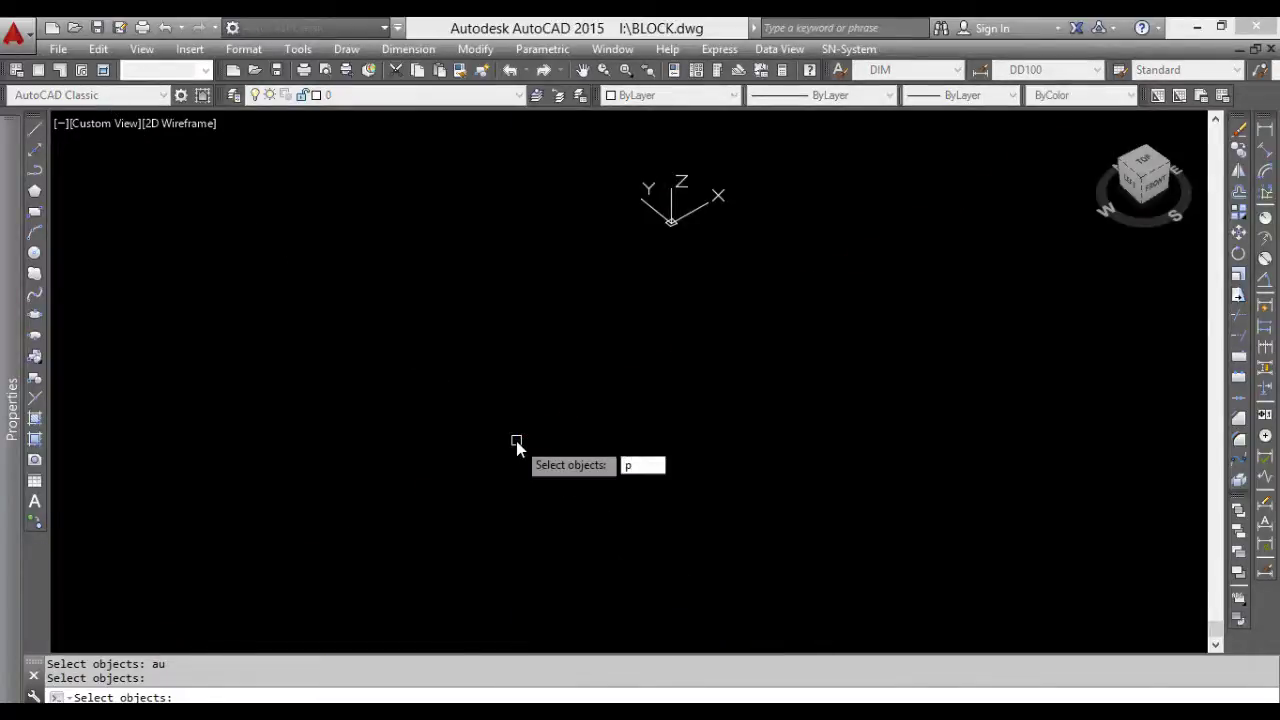
{"action": "key", "text": "Return"}
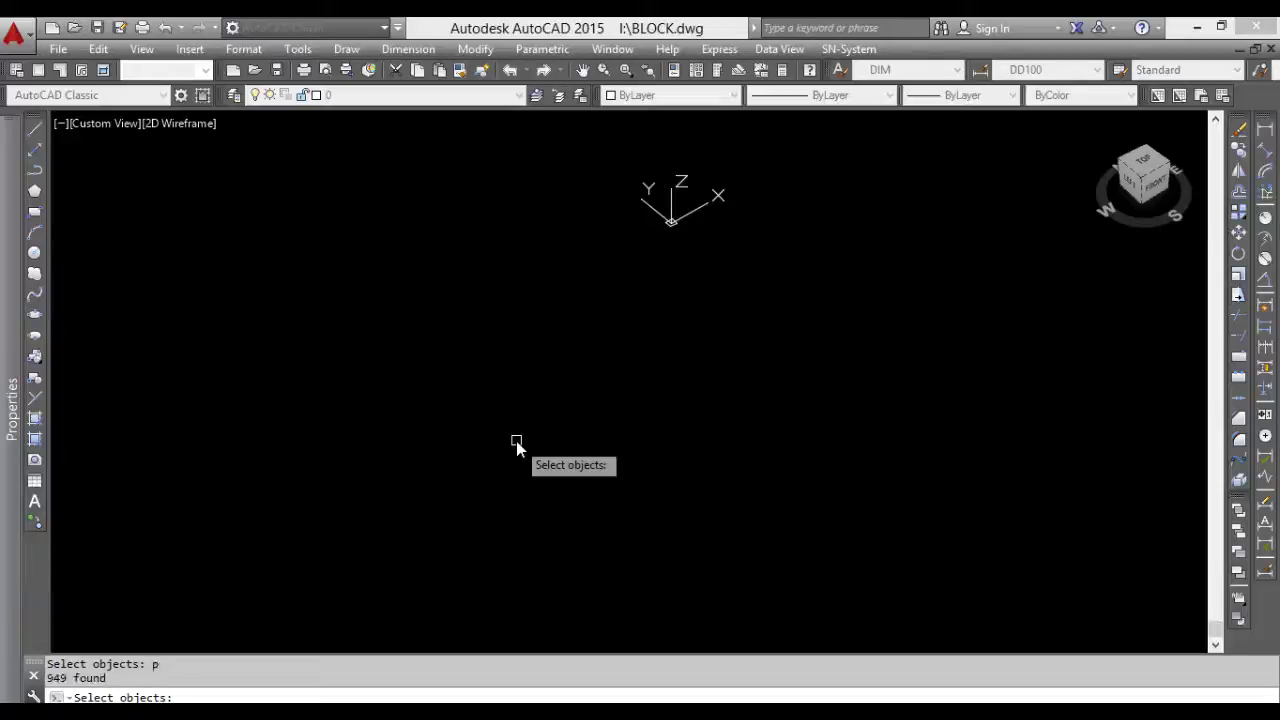
{"action": "key", "text": "Return"}
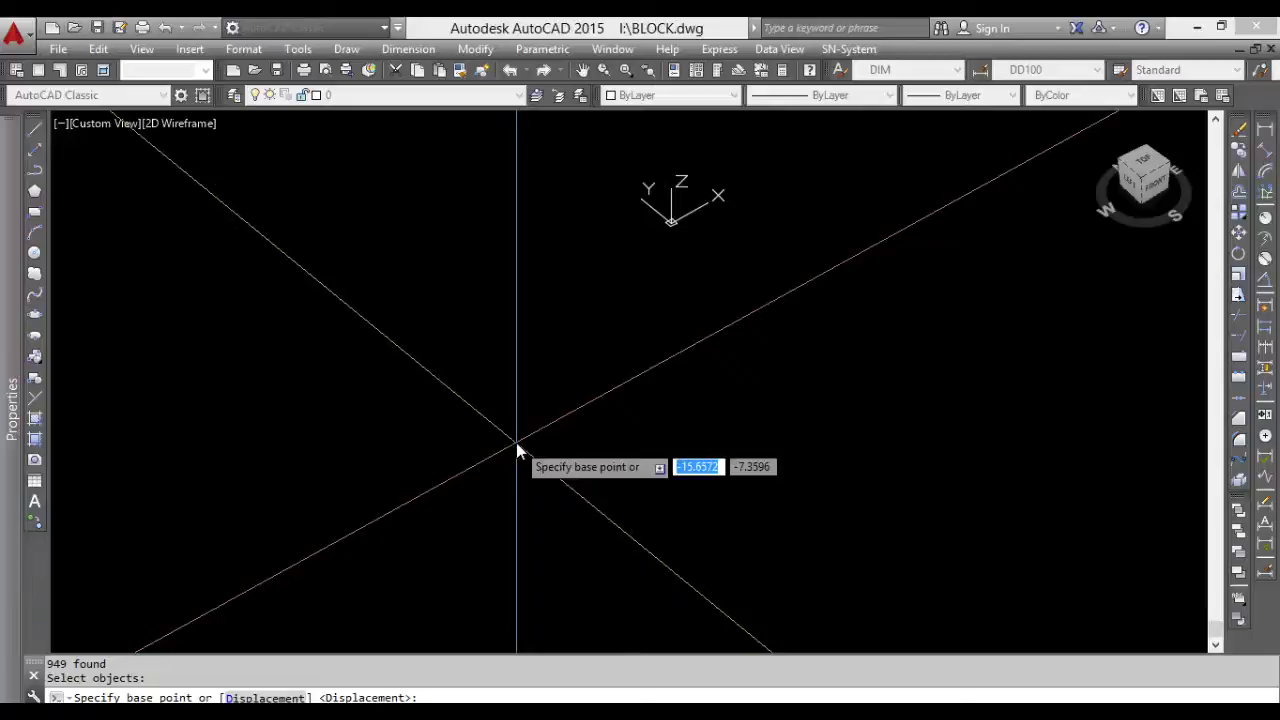
Step: Enter 0, 0, -1e99 as the displacement to bring the objects back down
{"action": "type", "text": "0"}
{"action": "key", "text": "Tab"}
{"action": "type", "text": "0"}
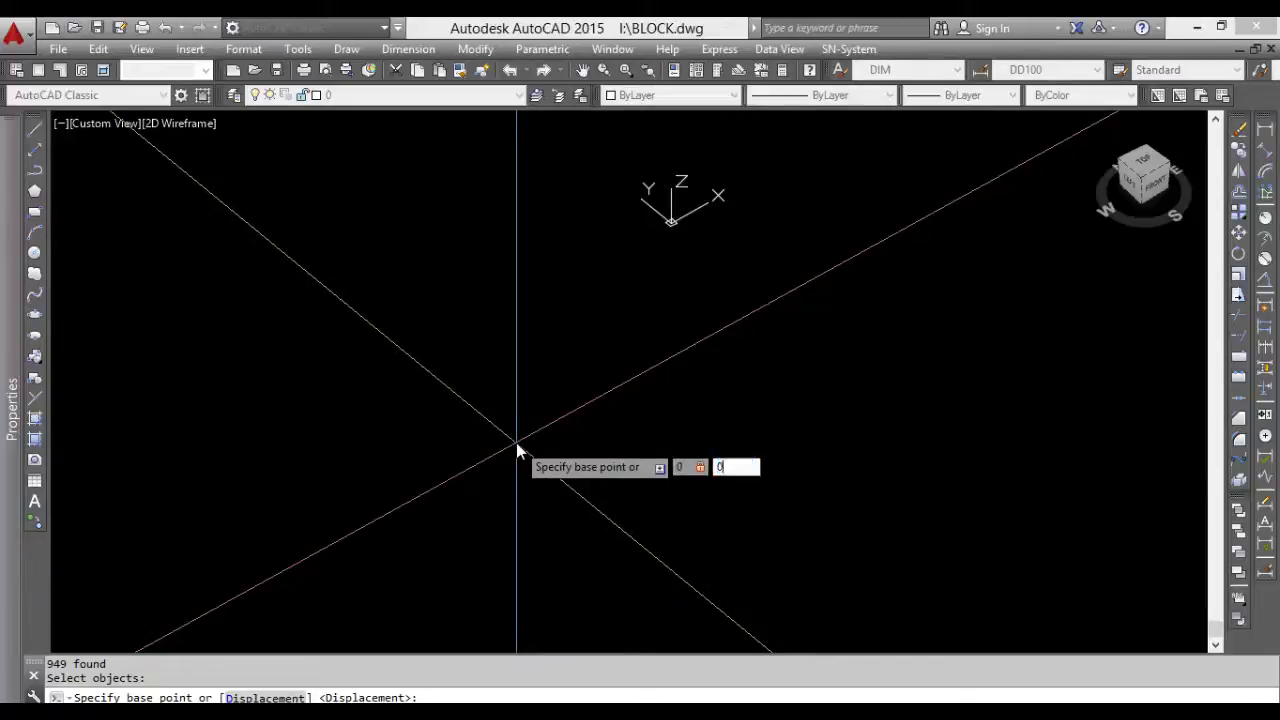
{"action": "key", "text": "Tab"}
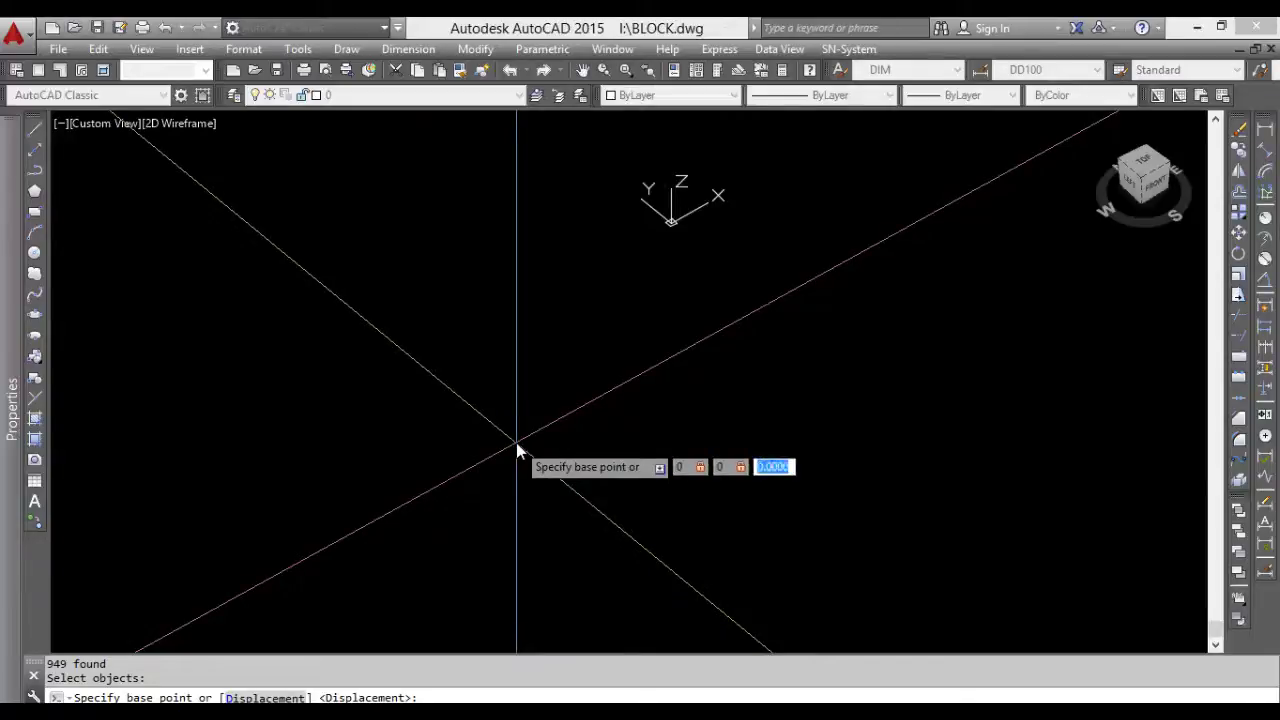
{"action": "type", "text": "-1e99"}
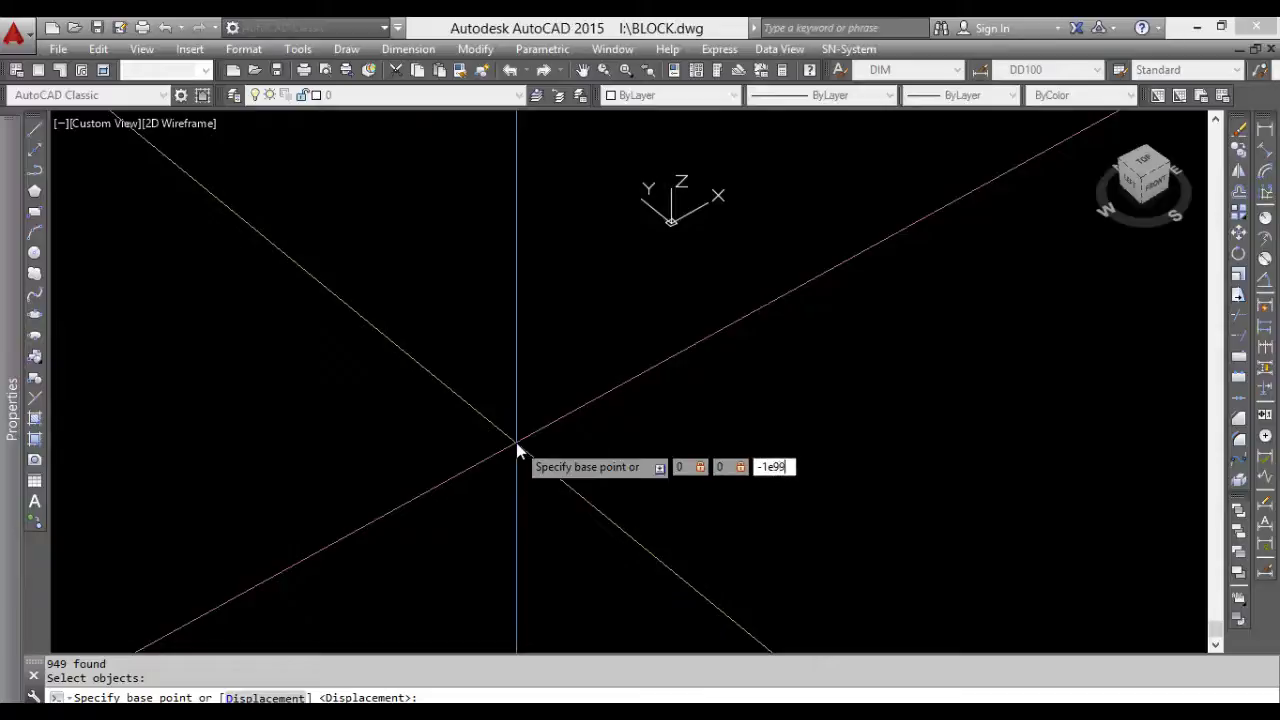
{"action": "key", "text": "Return"}
{"action": "key", "text": "Return"}
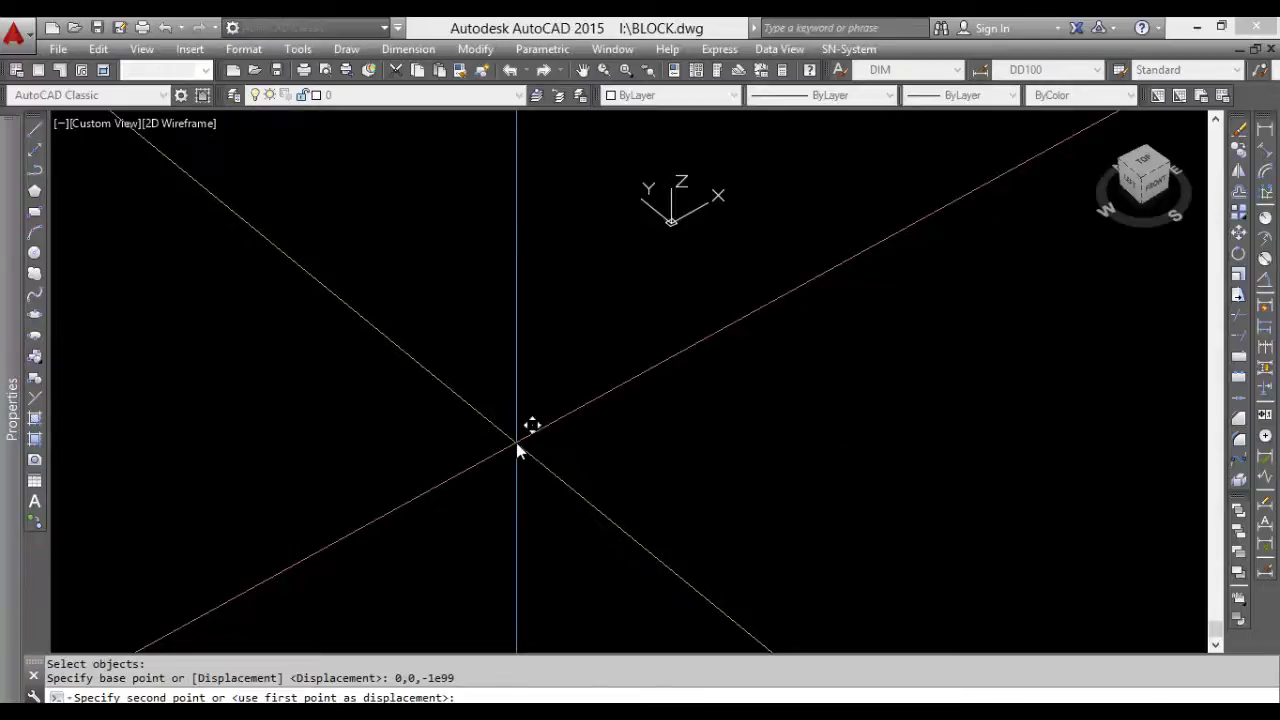
Step: Orbit and zoom around the restored piping to inspect the valve junction from several angles
{"action": "scroll", "coordinate": [623, 314], "scroll_direction": "up", "scroll_amount": 5}
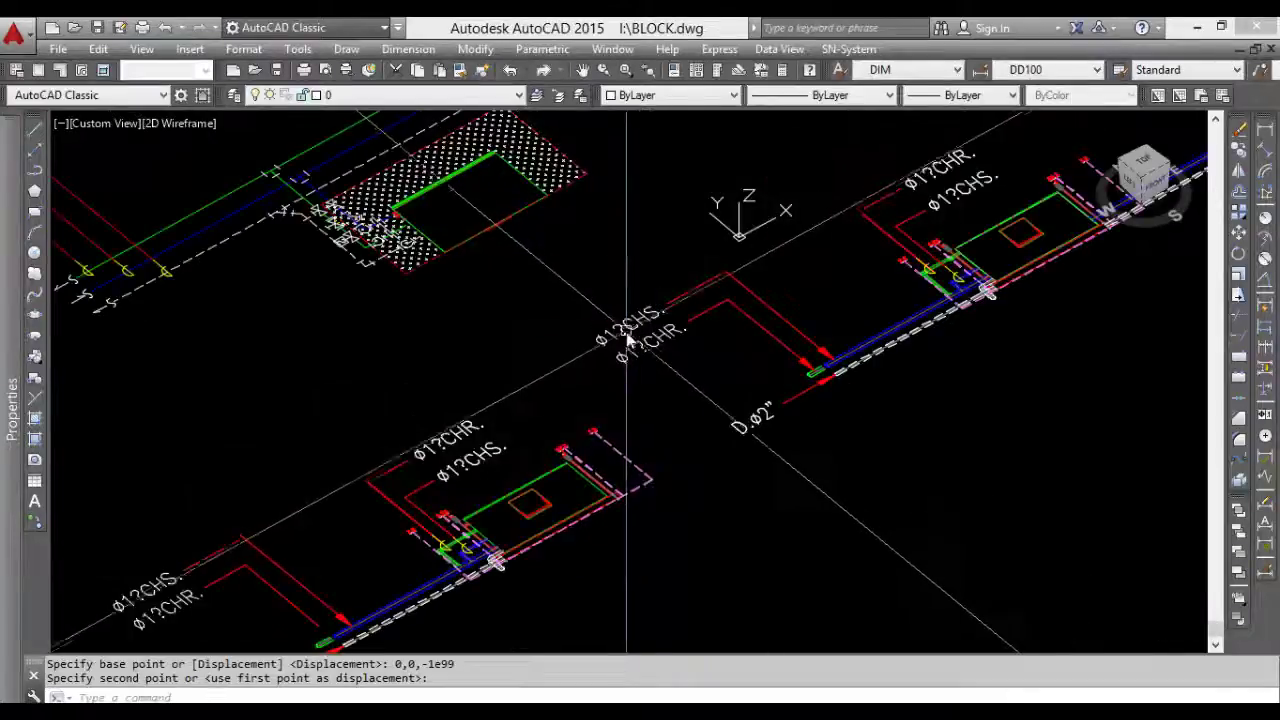
{"action": "scroll", "coordinate": [632, 375], "scroll_direction": "down", "scroll_amount": 6}
{"action": "mouse_move", "coordinate": [632, 375]}
{"action": "middle_mouse_down", "text": "shift"}
{"action": "mouse_move", "coordinate": [600, 370]}
{"action": "mouse_move", "coordinate": [624, 380]}
{"action": "mouse_move", "coordinate": [640, 420]}
{"action": "mouse_move", "coordinate": [599, 487]}
{"action": "mouse_move", "coordinate": [651, 391]}
{"action": "mouse_move", "coordinate": [686, 417]}
{"action": "middle_mouse_up", "text": "shift"}
{"action": "scroll", "coordinate": [569, 363], "scroll_direction": "up", "scroll_amount": 5}
{"action": "scroll", "coordinate": [624, 380], "scroll_direction": "down", "scroll_amount": 5}
{"action": "scroll", "coordinate": [640, 420], "scroll_direction": "up", "scroll_amount": 3}
{"action": "scroll", "coordinate": [640, 380], "scroll_direction": "up", "scroll_amount": 5}
{"action": "scroll", "coordinate": [646, 393], "scroll_direction": "down", "scroll_amount": 5}
{"action": "scroll", "coordinate": [646, 393], "scroll_direction": "down", "scroll_amount": 4}
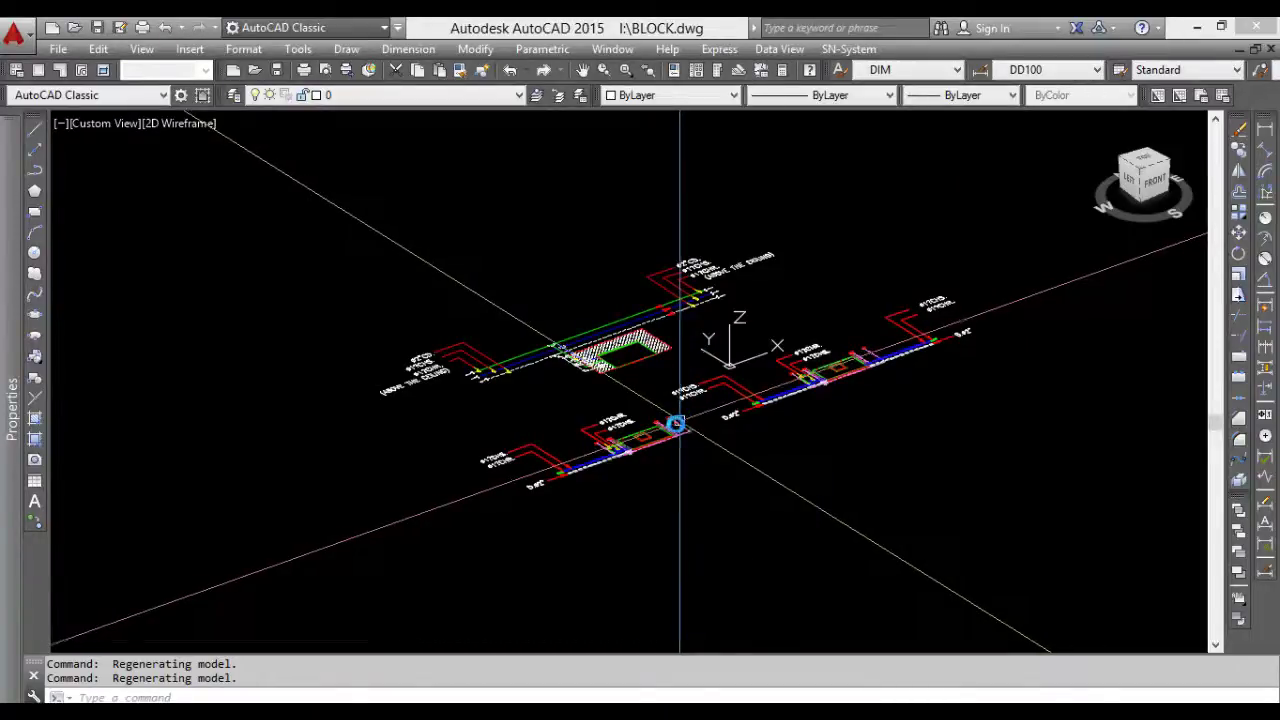
{"action": "scroll", "coordinate": [640, 450], "scroll_direction": "up", "scroll_amount": 5}
{"action": "scroll", "coordinate": [637, 400], "scroll_direction": "up", "scroll_amount": 2}
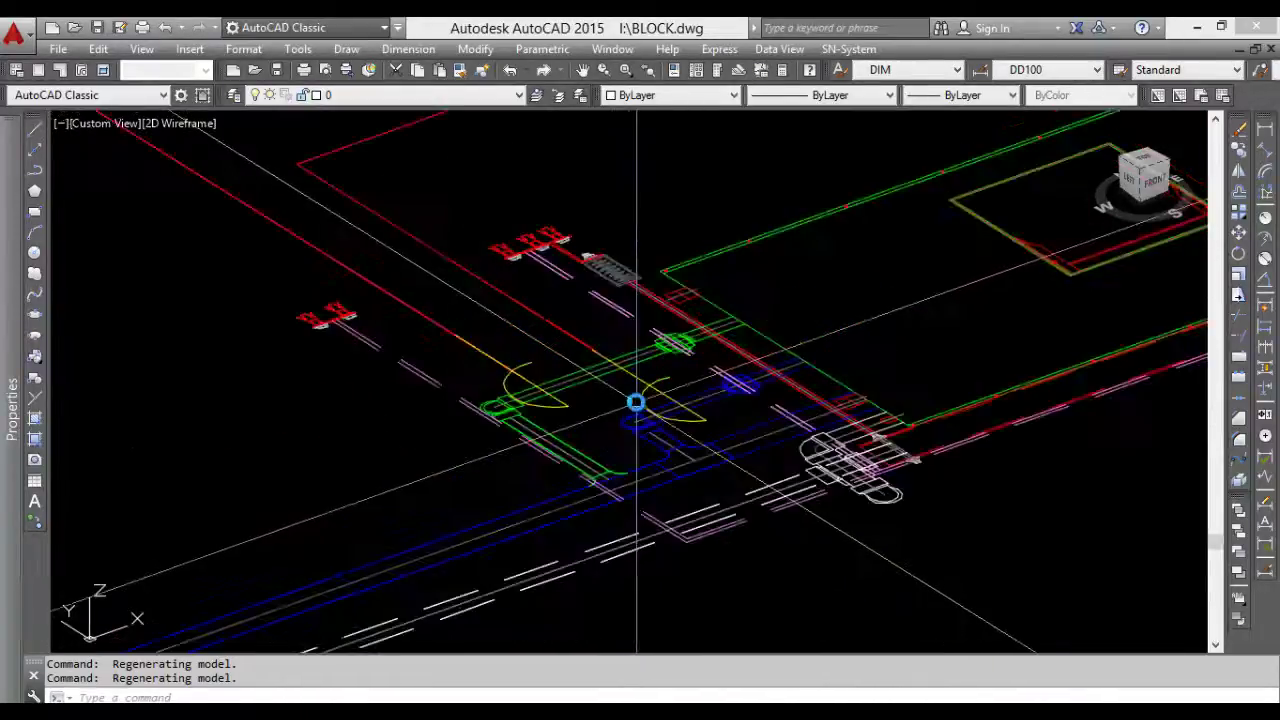
{"action": "scroll", "coordinate": [637, 404], "scroll_direction": "down", "scroll_amount": 2}
{"action": "middle_click_drag", "start_coordinate": [637, 404], "coordinate": [370, 333], "text": "shift"}
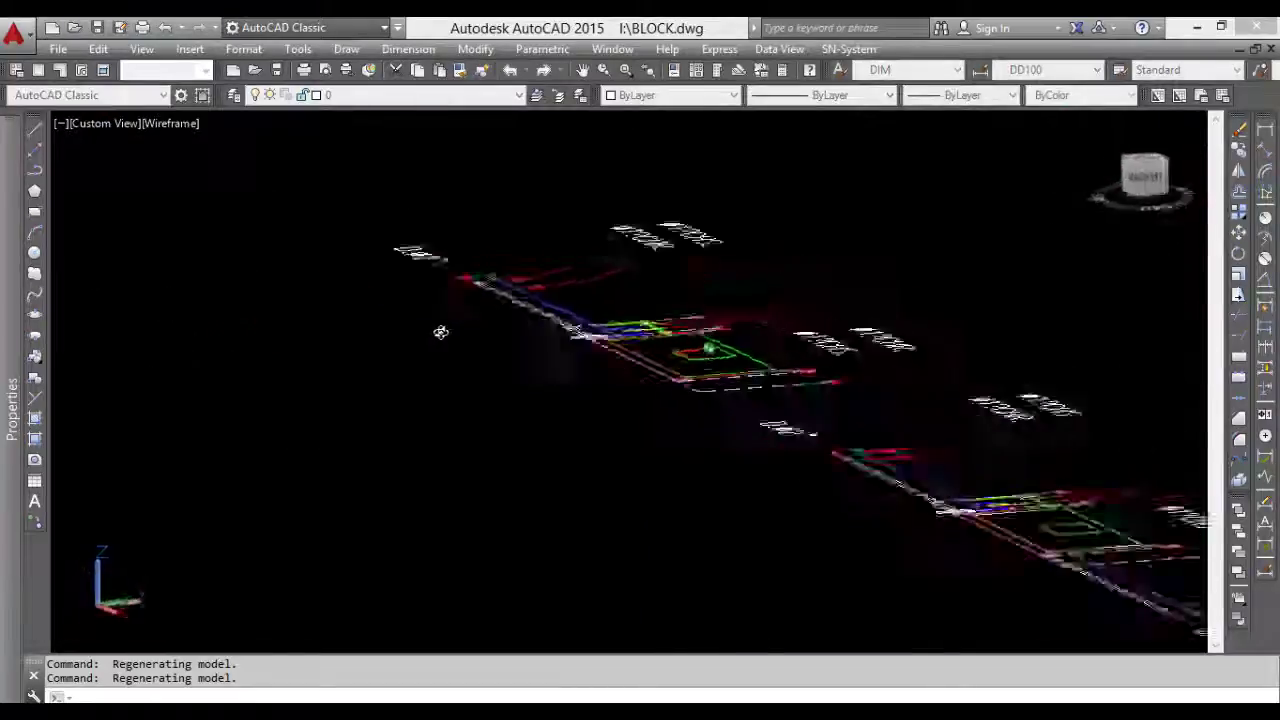
{"action": "middle_click_drag", "start_coordinate": [370, 333], "coordinate": [686, 352], "text": "shift"}
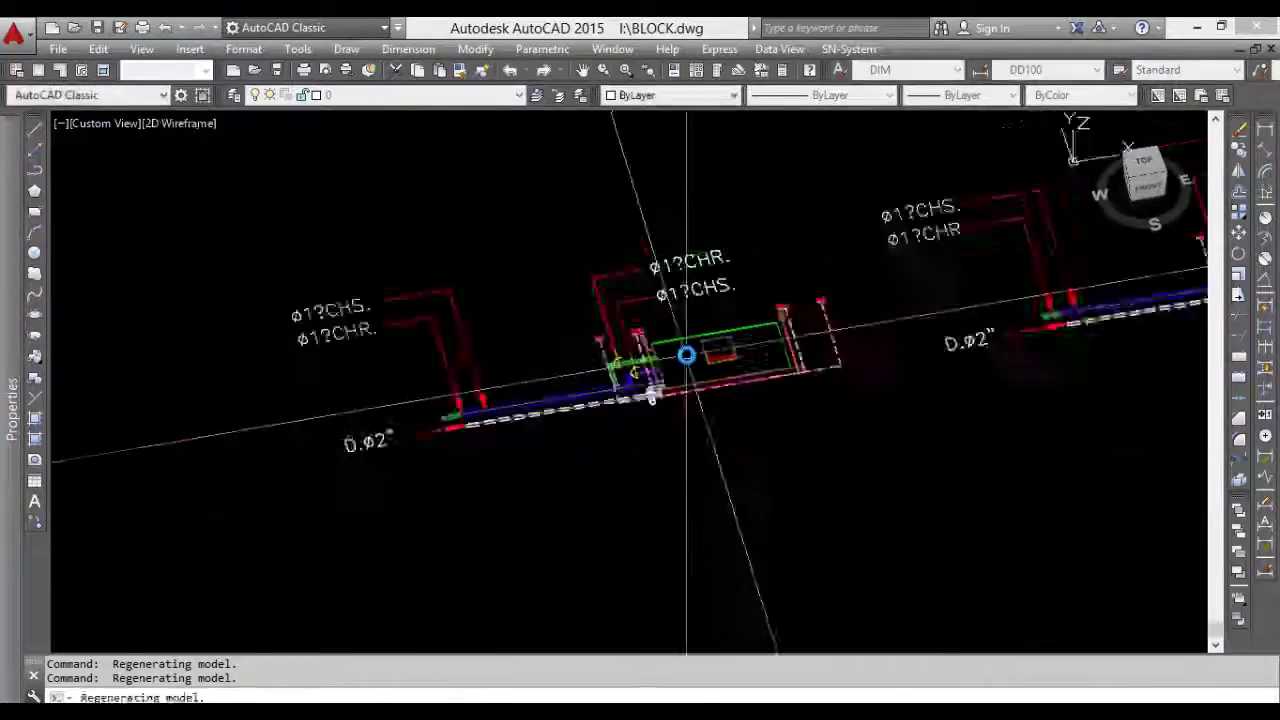
{"action": "scroll", "coordinate": [674, 287], "scroll_direction": "down", "scroll_amount": 3}
{"action": "scroll", "coordinate": [672, 293], "scroll_direction": "up", "scroll_amount": 5}
{"action": "scroll", "coordinate": [674, 386], "scroll_direction": "up", "scroll_amount": 2}
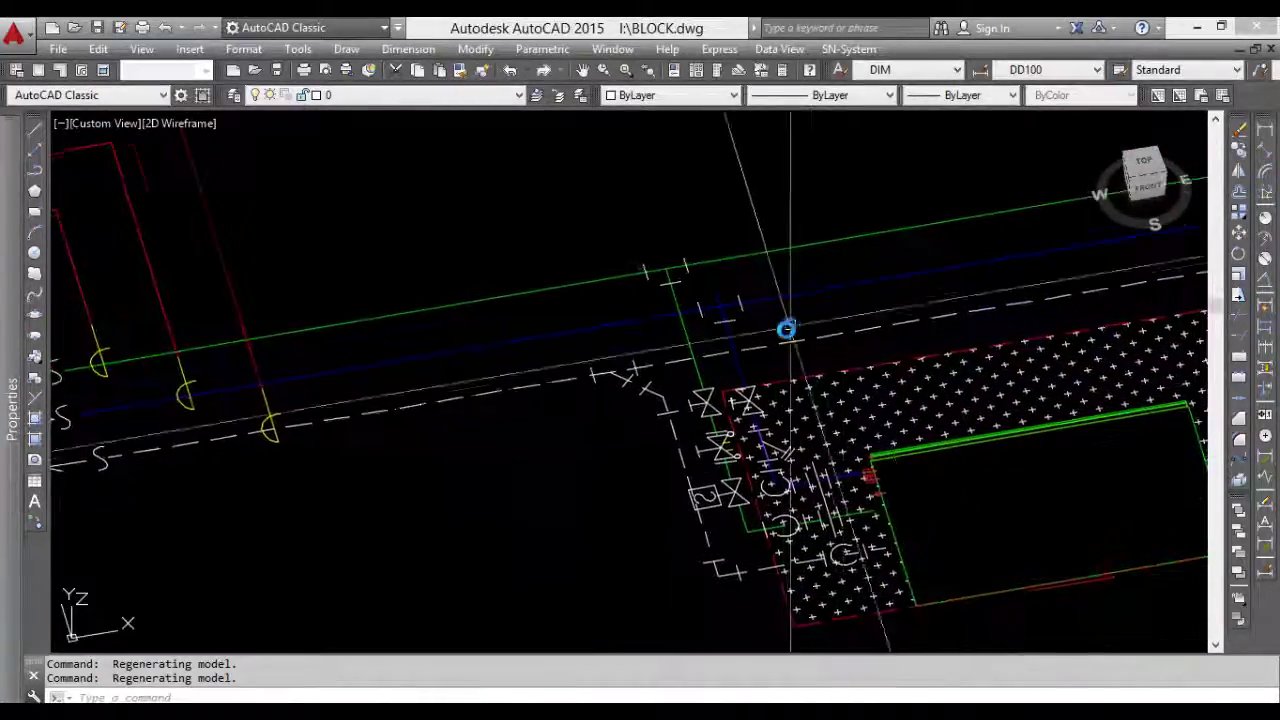
Step: Fillet the two pipe lines at the valve junction into a clean corner
{"action": "type", "text": "f"}
{"action": "key", "text": "Return"}
{"action": "scroll", "coordinate": [730, 330], "scroll_direction": "up", "scroll_amount": 2}
{"action": "left_click", "coordinate": [737, 323]}
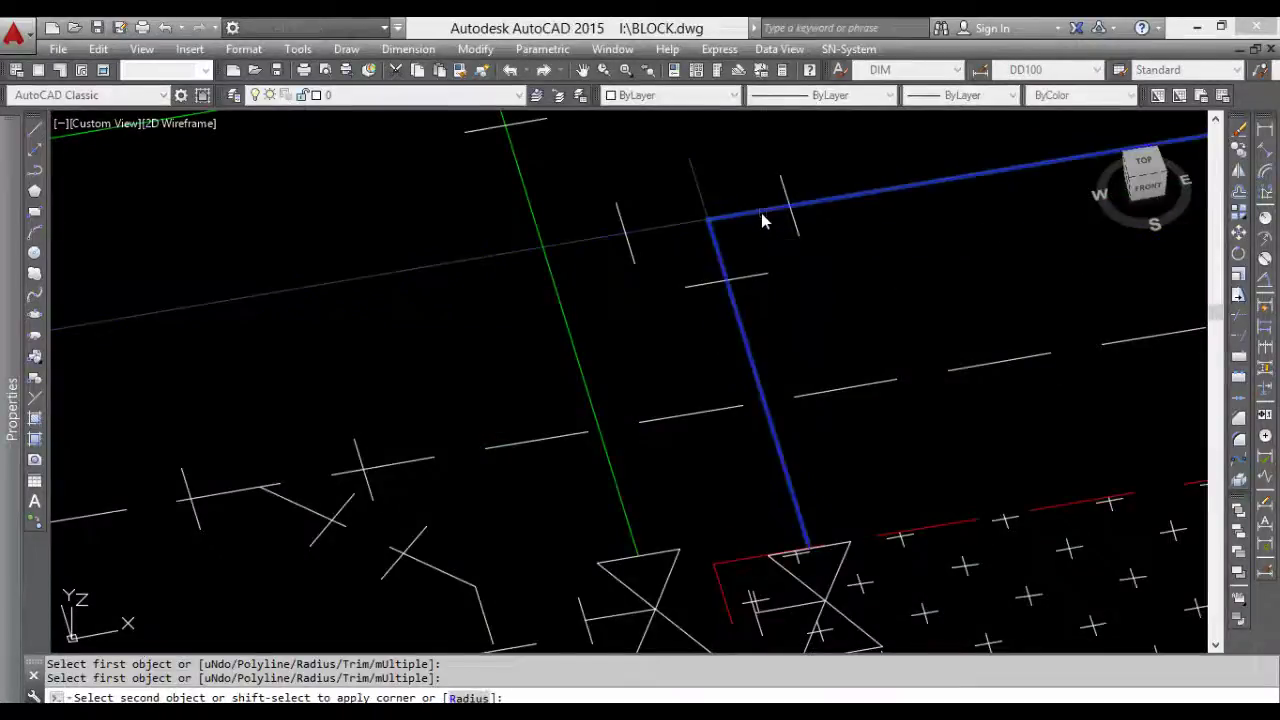
{"action": "left_click", "coordinate": [766, 214]}
{"action": "scroll", "coordinate": [820, 313], "scroll_direction": "down", "scroll_amount": 5}
{"action": "scroll", "coordinate": [820, 313], "scroll_direction": "down", "scroll_amount": 4}
{"action": "mouse_move", "coordinate": [841, 407]}
{"action": "middle_mouse_down", "text": "shift"}
{"action": "mouse_move", "coordinate": [810, 395]}
{"action": "mouse_move", "coordinate": [830, 340]}
{"action": "middle_mouse_up", "text": "shift"}
{"action": "left_click", "coordinate": [1143, 175]}
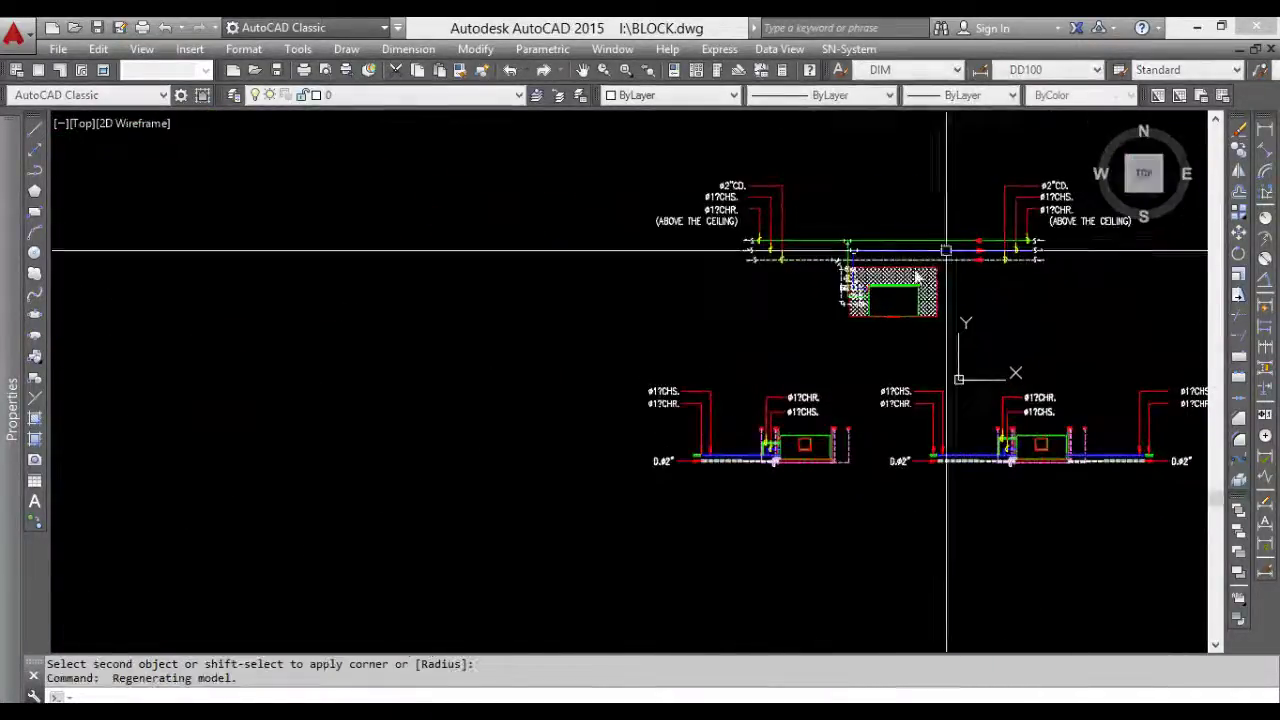
{"action": "middle_click", "coordinate": [867, 298]}
{"action": "scroll", "coordinate": [829, 357], "scroll_direction": "down", "scroll_amount": 3}
{"action": "scroll", "coordinate": [809, 352], "scroll_direction": "down", "scroll_amount": 2}
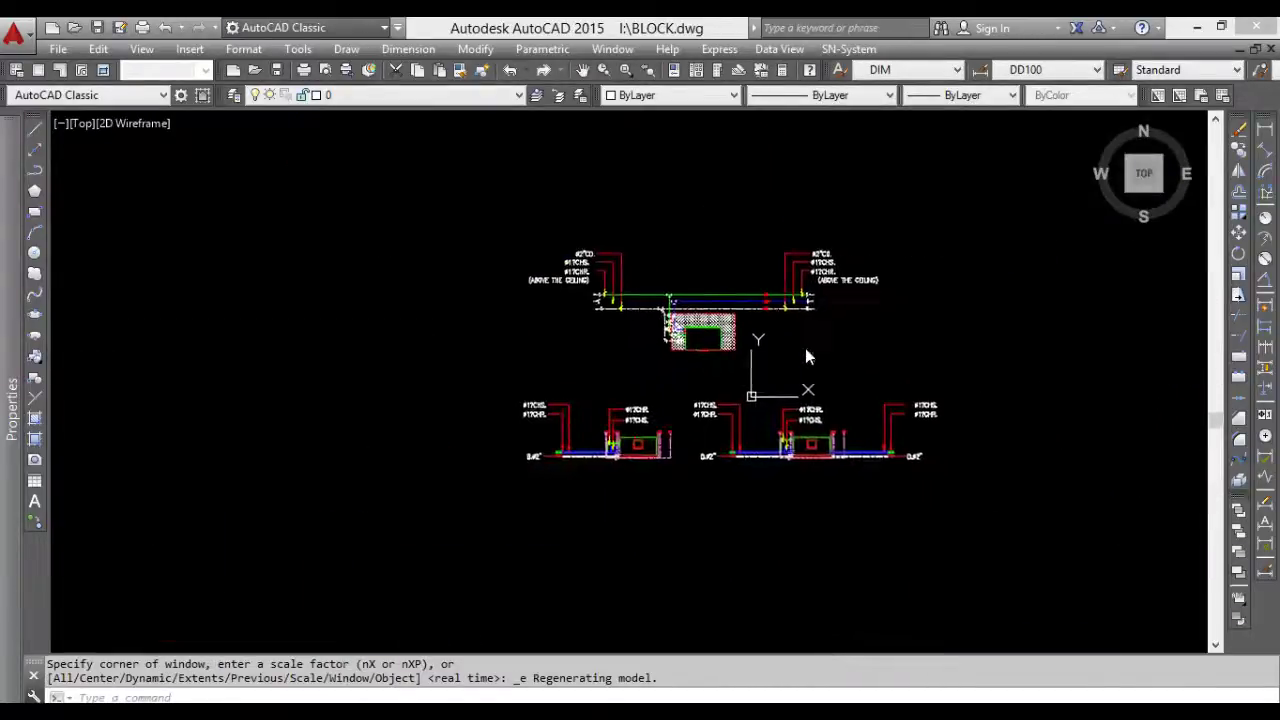
{"action": "scroll", "coordinate": [805, 350], "scroll_direction": "up", "scroll_amount": 2}
{"action": "scroll", "coordinate": [610, 320], "scroll_direction": "up", "scroll_amount": 6}
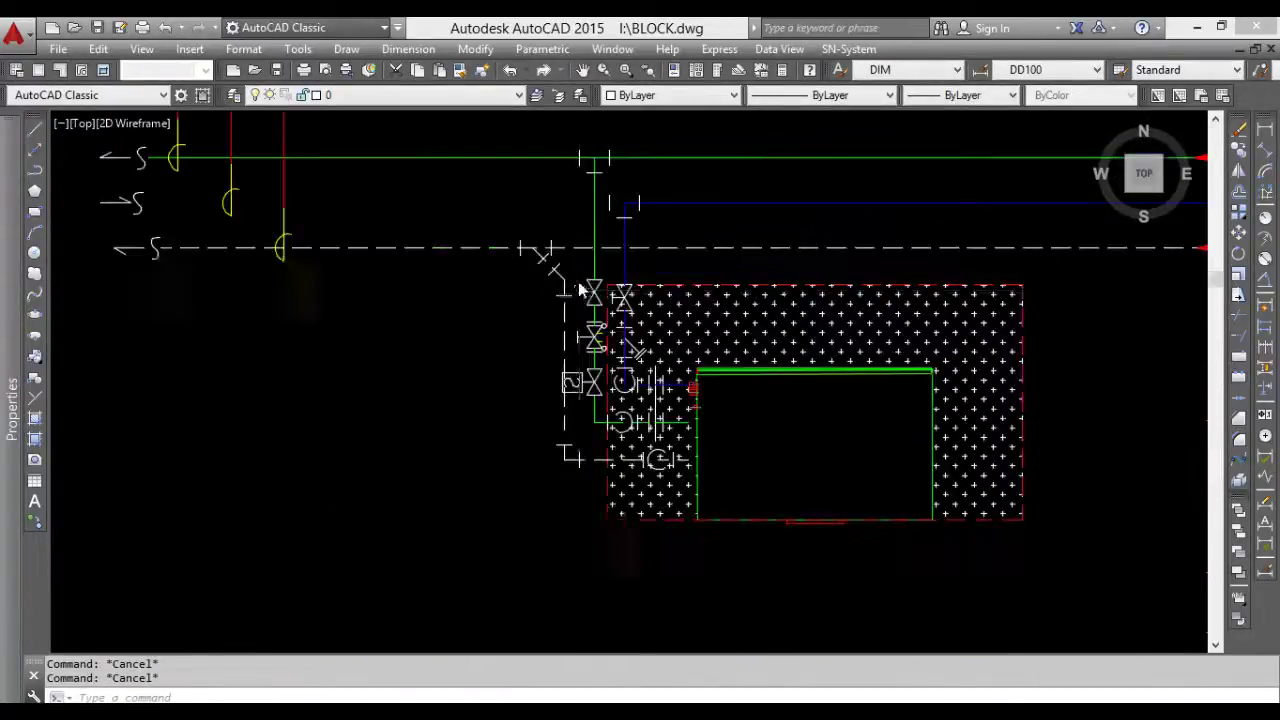
{"action": "middle_click_drag", "start_coordinate": [580, 300], "coordinate": [566, 388]}
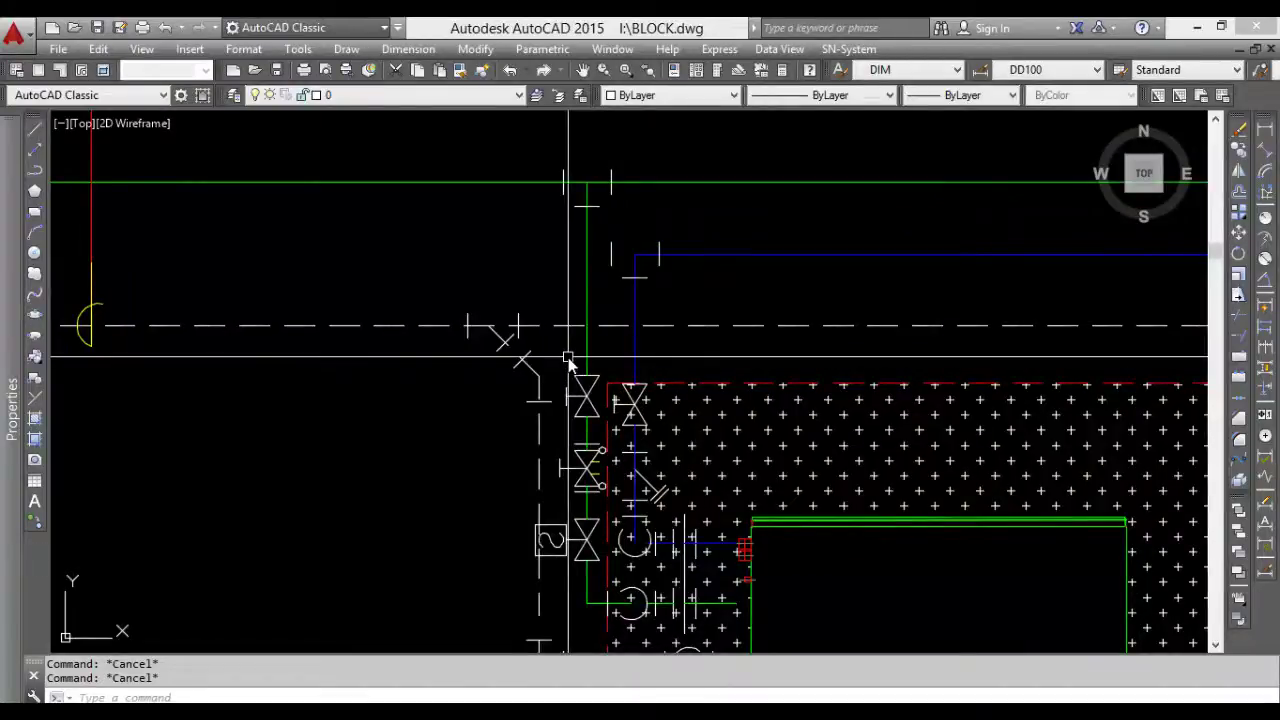
{"action": "scroll", "coordinate": [567, 360], "scroll_direction": "down", "scroll_amount": 8}
{"action": "scroll", "coordinate": [643, 417], "scroll_direction": "up", "scroll_amount": 2}
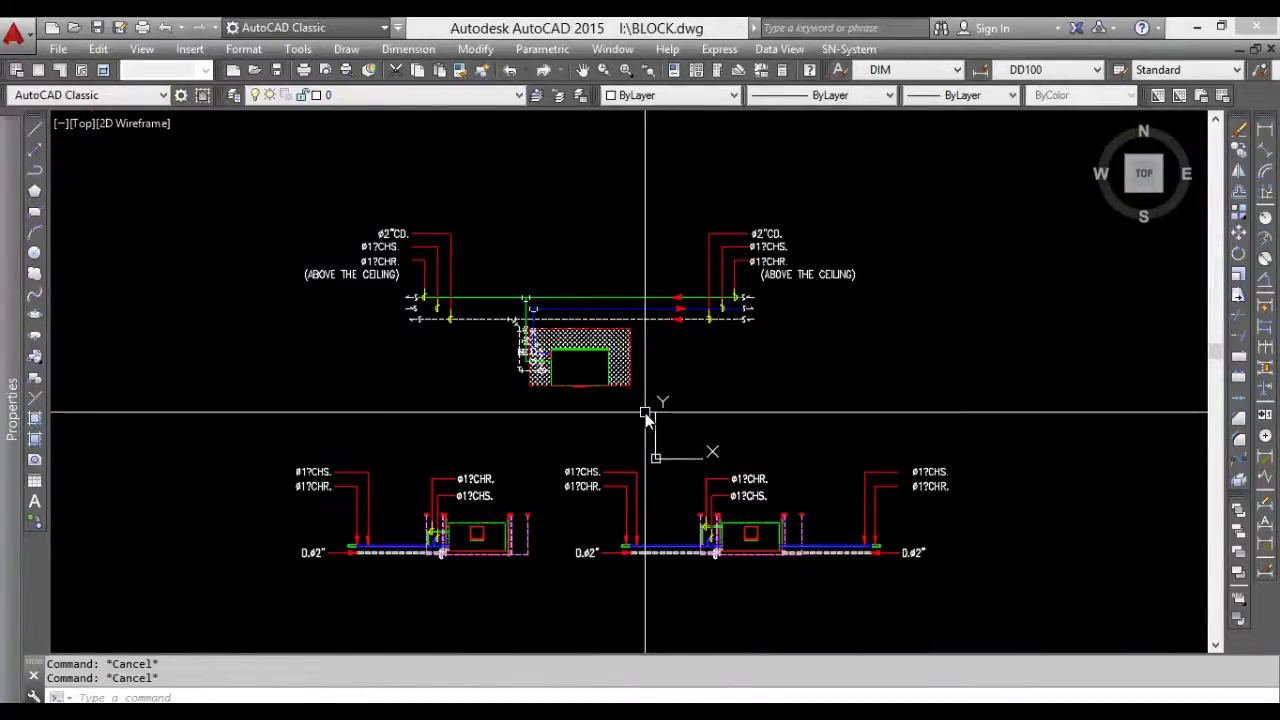